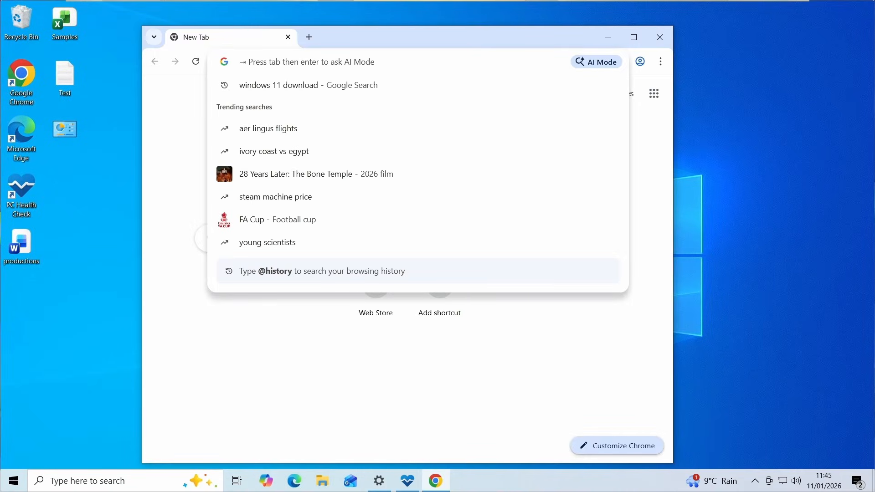
# - Search the web for "windows 11 download" and open Microsoft's Download Windows 11 page to check the current release version
pyautogui.write('windows 11 download')
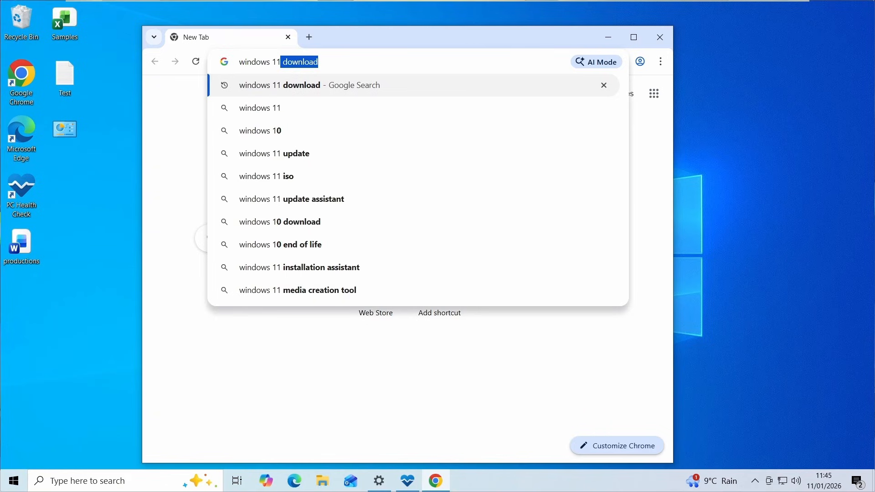
pyautogui.press('Return')
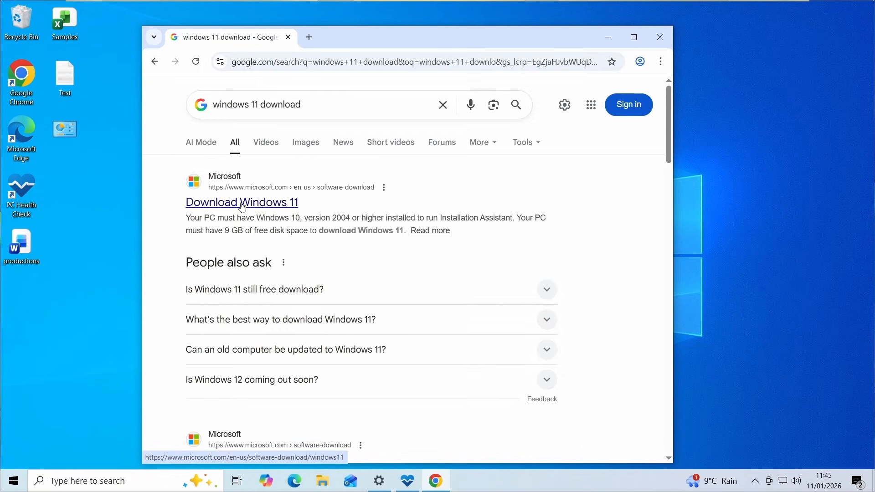
pyautogui.click(243, 204)
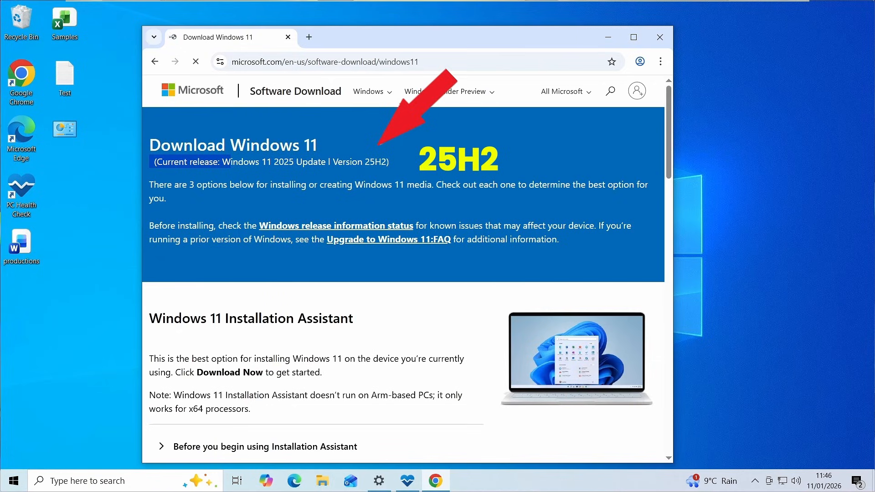
pyautogui.moveTo(334, 162); pyautogui.dragTo(390, 162)
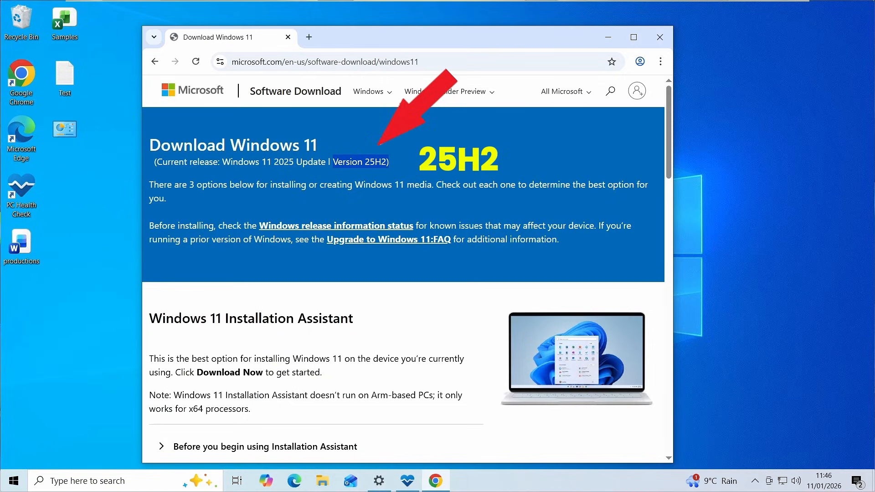
# - In the Disk Image section for x64 devices, select Windows 11 (multi-edition ISO for x64 devices) and confirm the choice
pyautogui.scroll(-10, 396, 296)
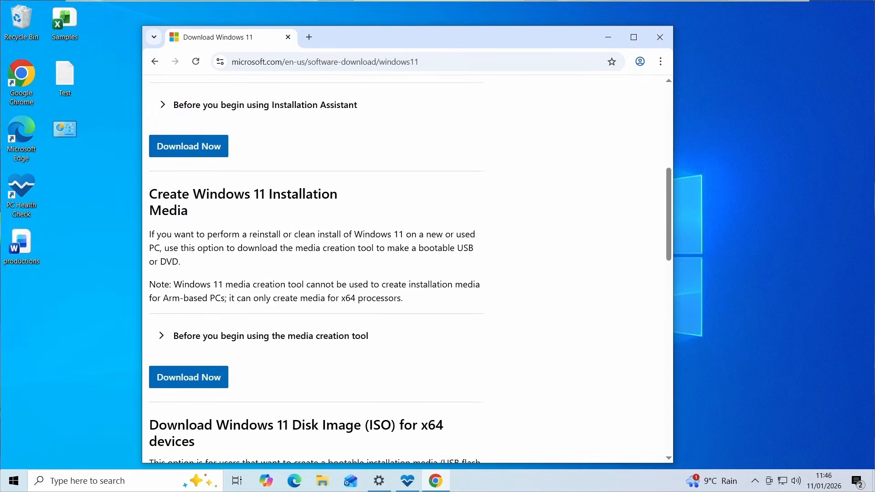
pyautogui.scroll(-4, 395, 287)
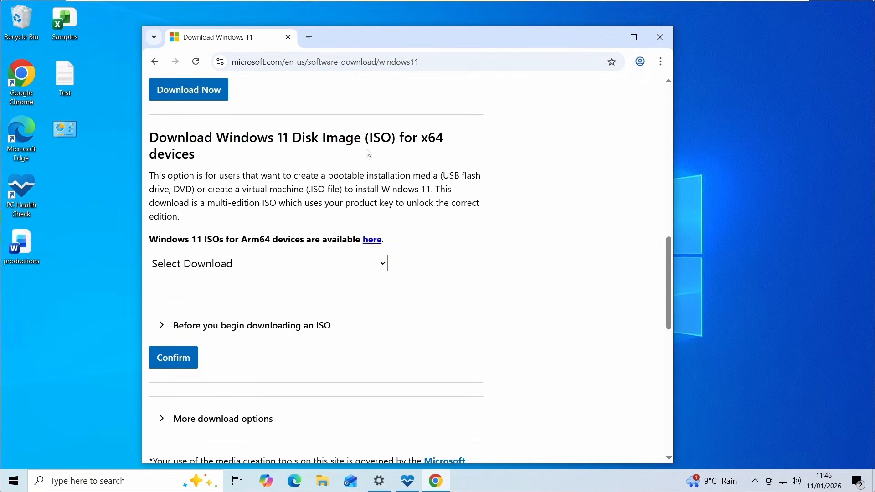
pyautogui.moveTo(345, 141); pyautogui.dragTo(443, 141)
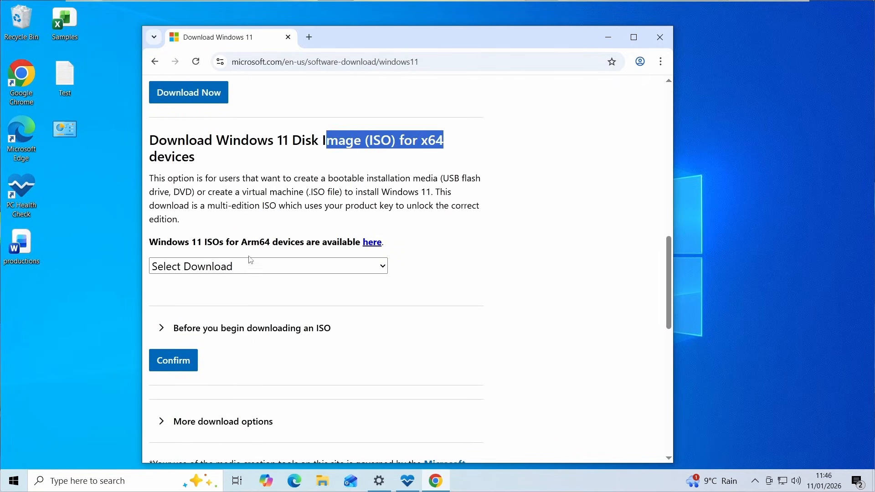
pyautogui.click(218, 269)
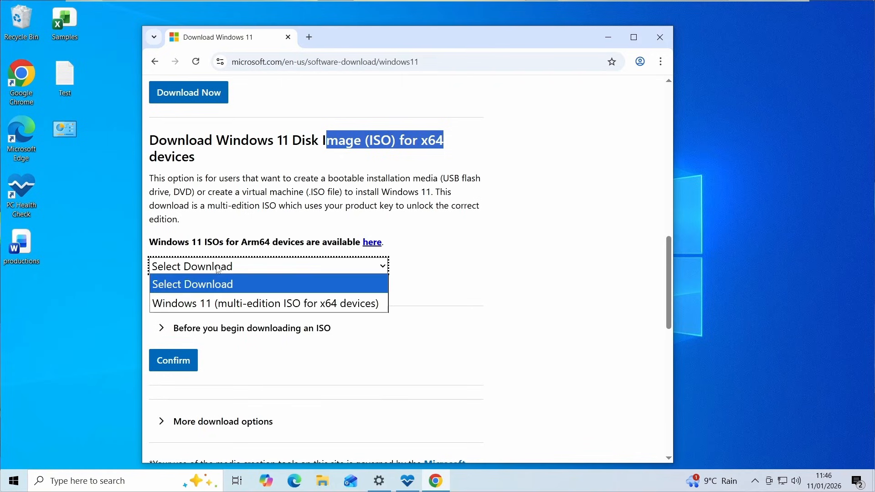
pyautogui.click(214, 303)
pyautogui.click(177, 368)
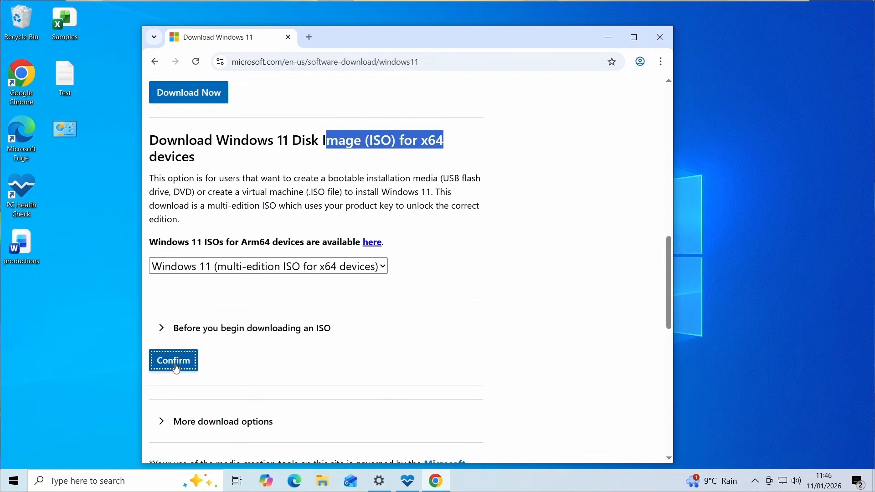
pyautogui.scroll(-1, 461, 276)
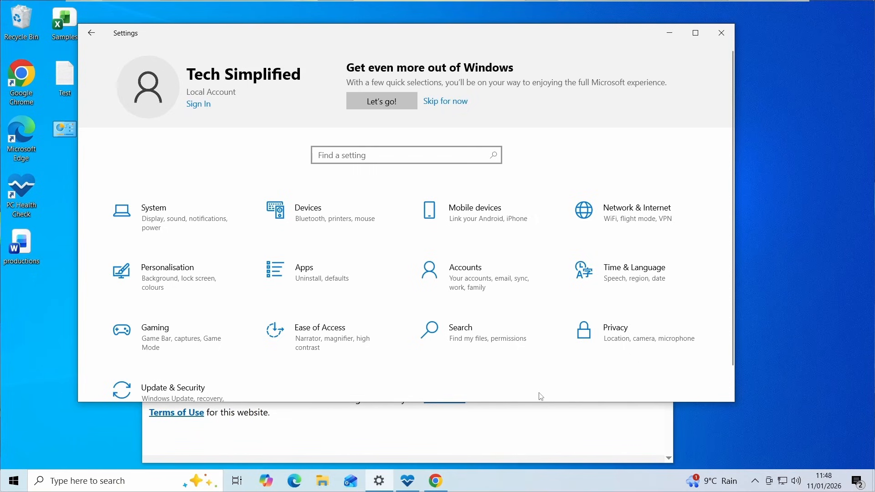
# - Check the Windows display language in the Time & Language settings, and minimize Settings to return to the download page
pyautogui.click(647, 282)
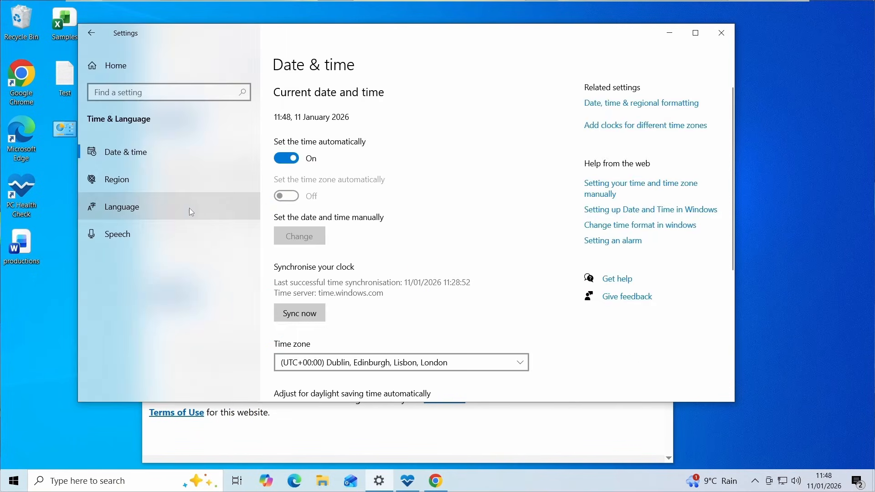
pyautogui.click(132, 208)
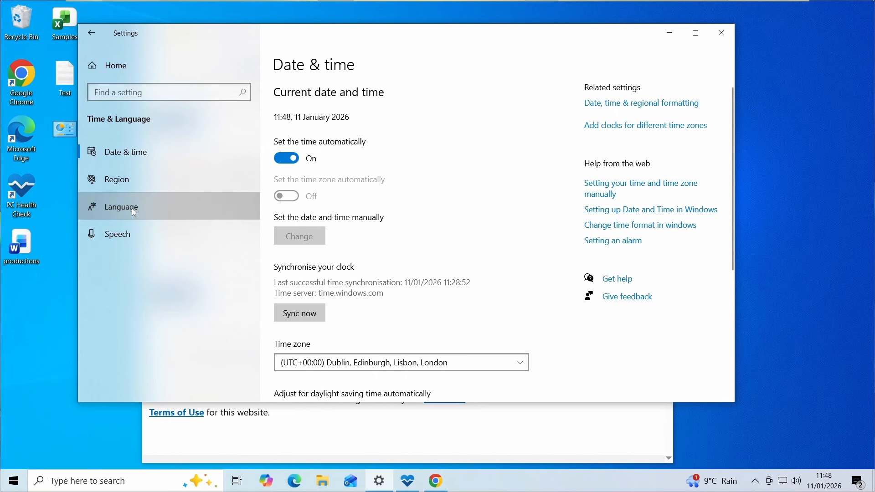
pyautogui.scroll(-1, 407, 250)
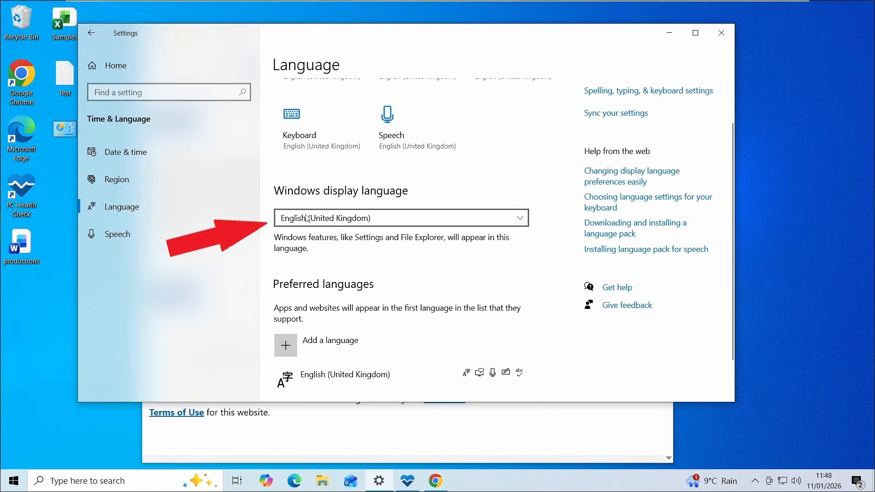
pyautogui.click(669, 32)
# - Confirm English International as the product language and start the 64-bit ISO download, checking its progress
pyautogui.click(217, 248)
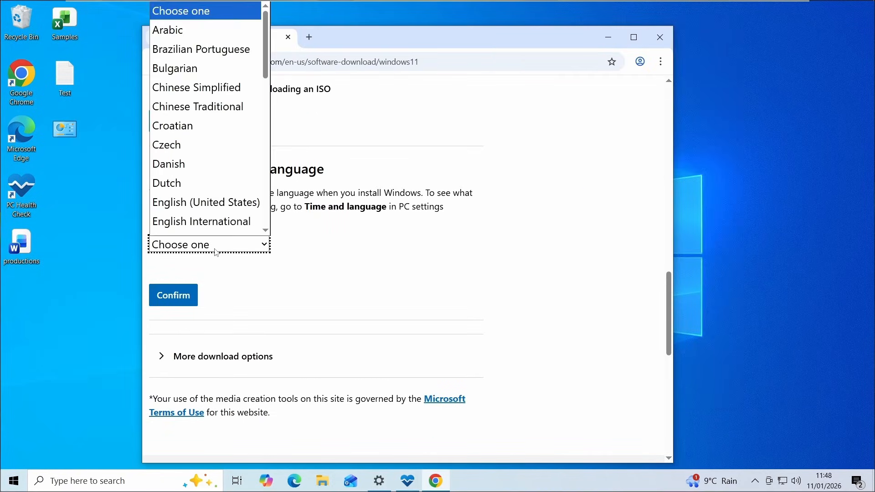
pyautogui.scroll(-1, 234, 224)
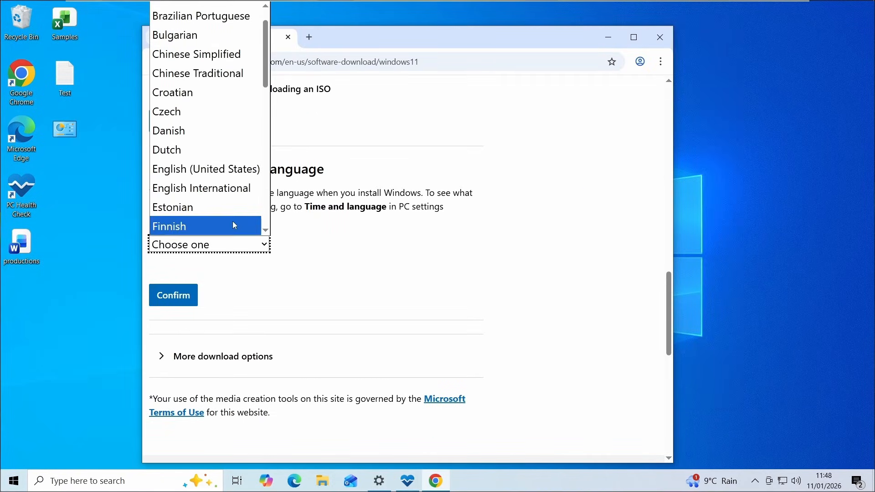
pyautogui.click(214, 191)
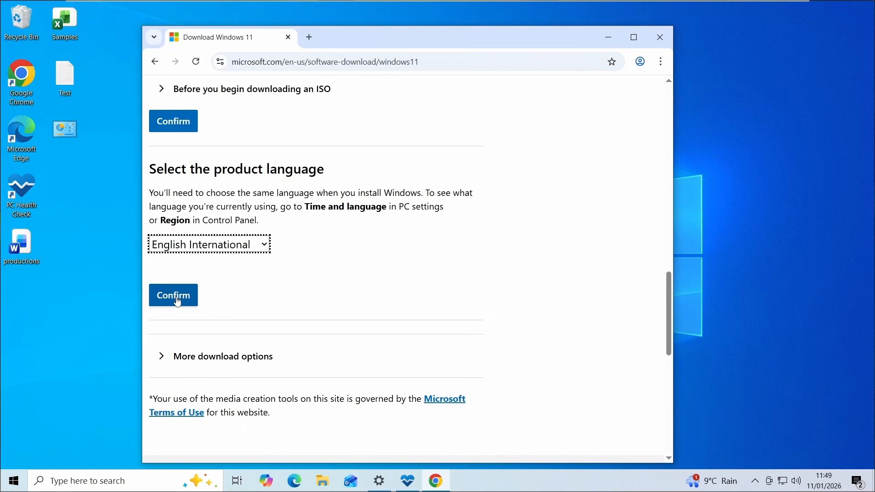
pyautogui.click(178, 302)
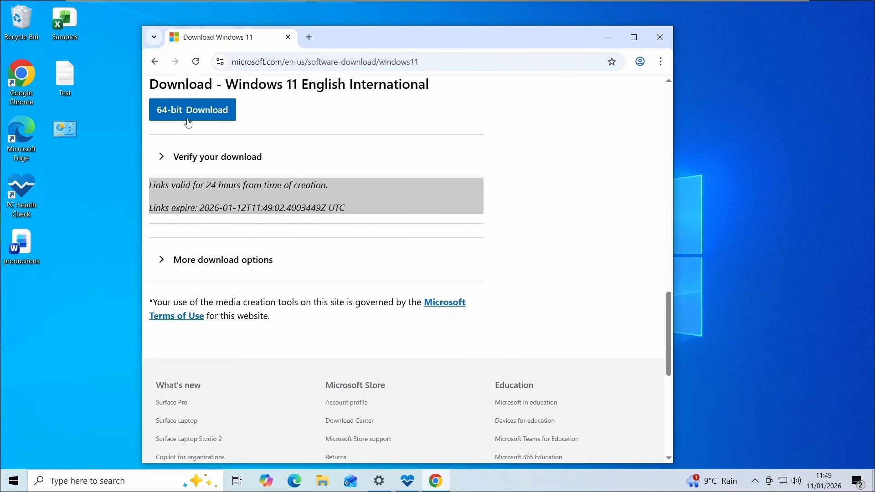
pyautogui.click(186, 118)
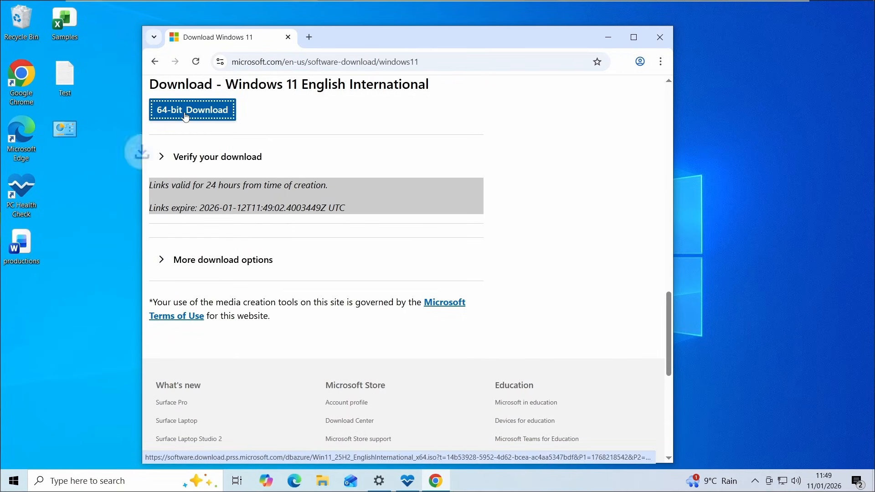
pyautogui.click(619, 61)
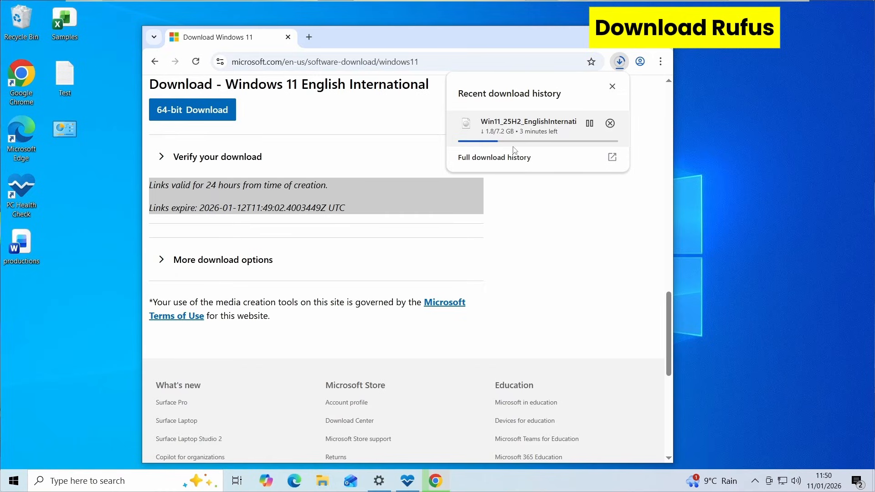
# - Search for "rufus" in a new tab, open the rufus.ie site and download rufus-4.11.exe for Windows x64
pyautogui.click(309, 37)
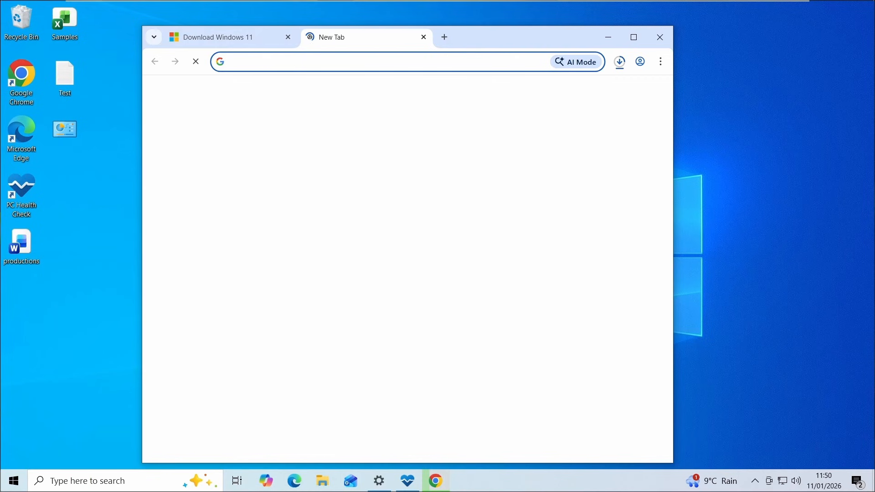
pyautogui.write('rufus')
pyautogui.press('Return')
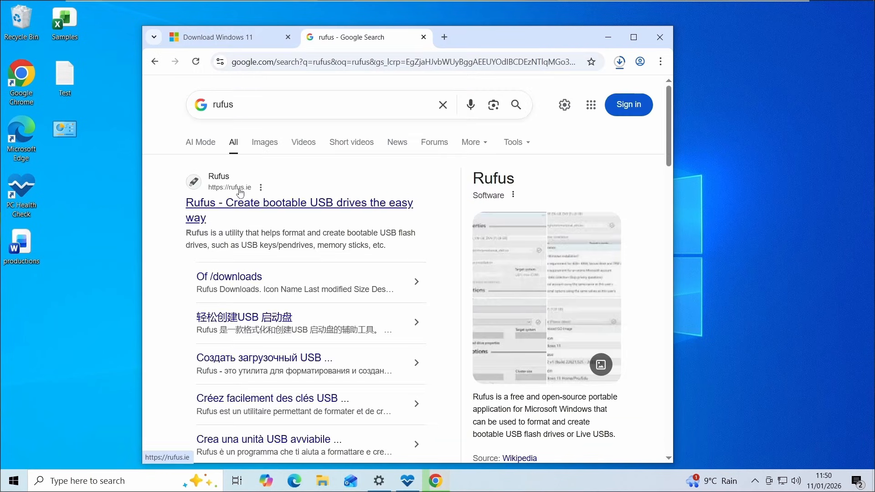
pyautogui.click(258, 205)
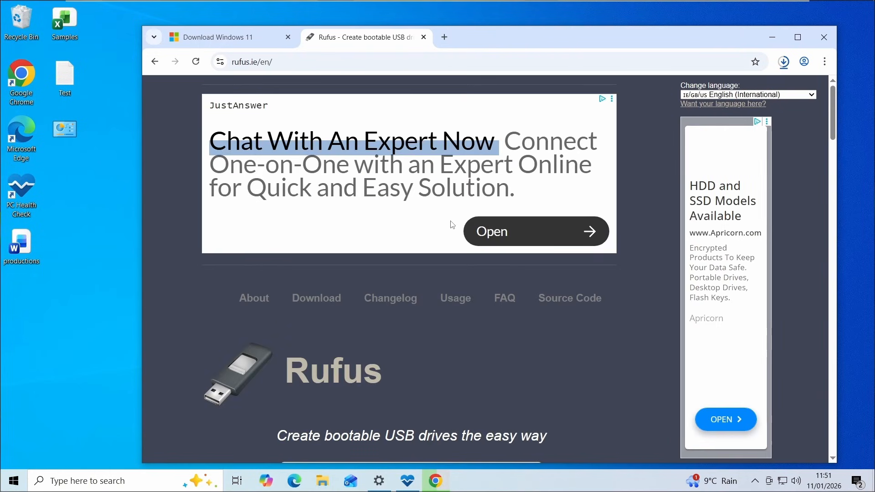
pyautogui.scroll(-10, 453, 225)
pyautogui.scroll(-1, 453, 225)
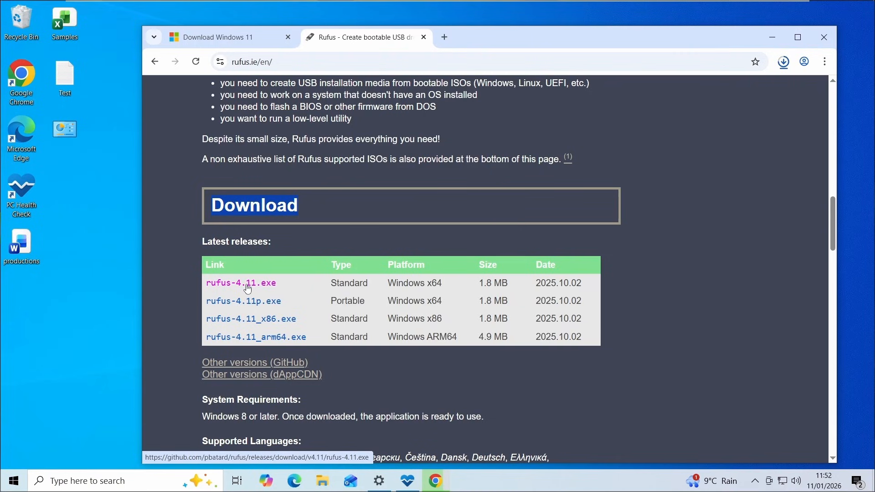
pyautogui.click(243, 286)
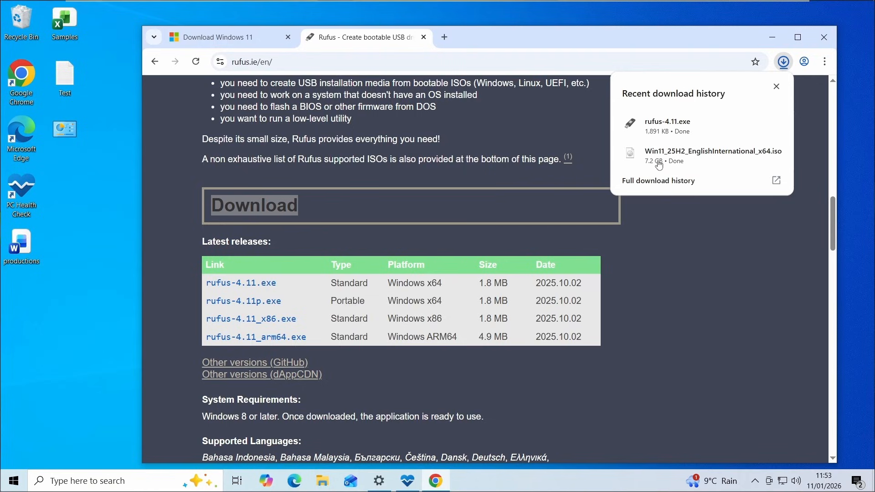
# - Show the downloaded Windows 11 ISO in its folder, and eject the ESD-ISO disc from DVD drive D: in This PC
pyautogui.click(755, 152)
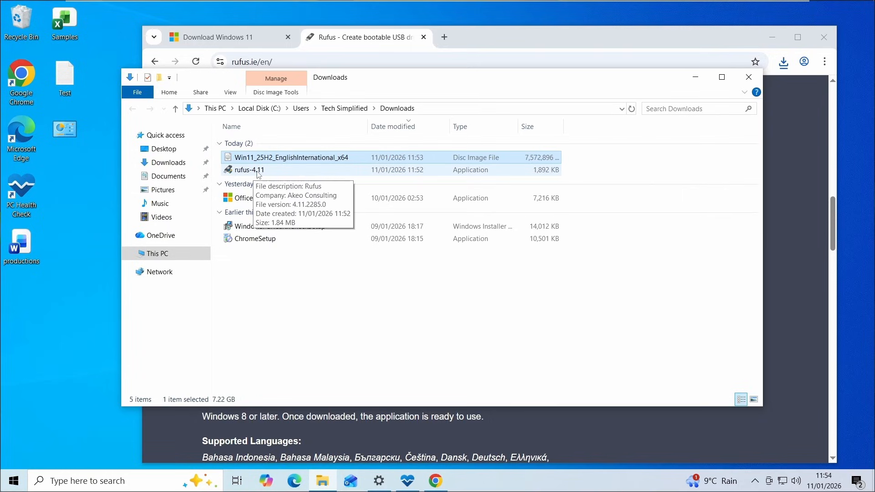
pyautogui.click(150, 254)
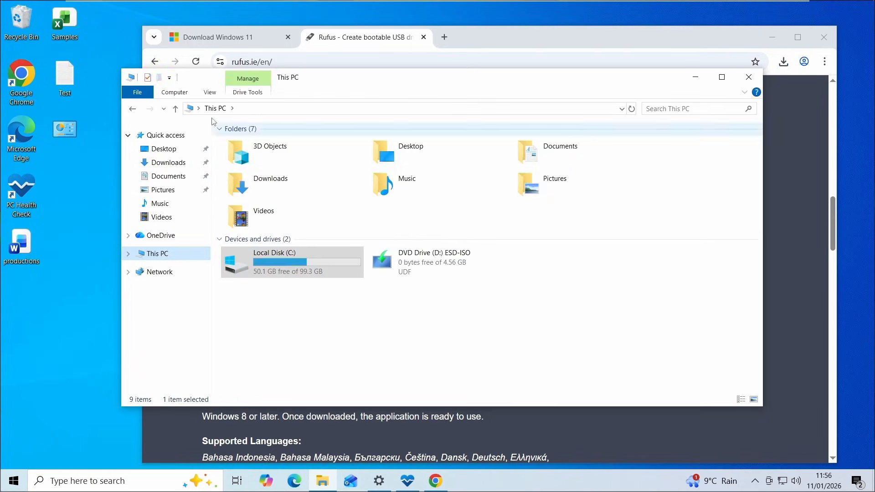
pyautogui.rightClick(399, 224)
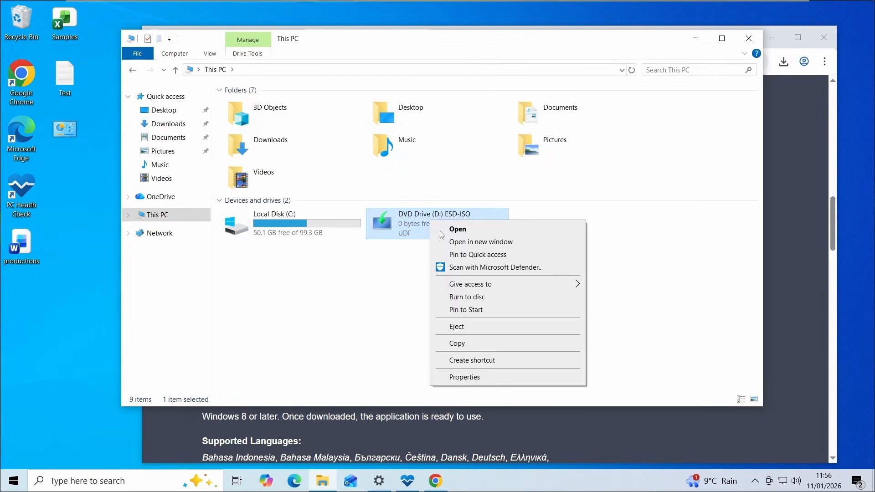
pyautogui.click(421, 325)
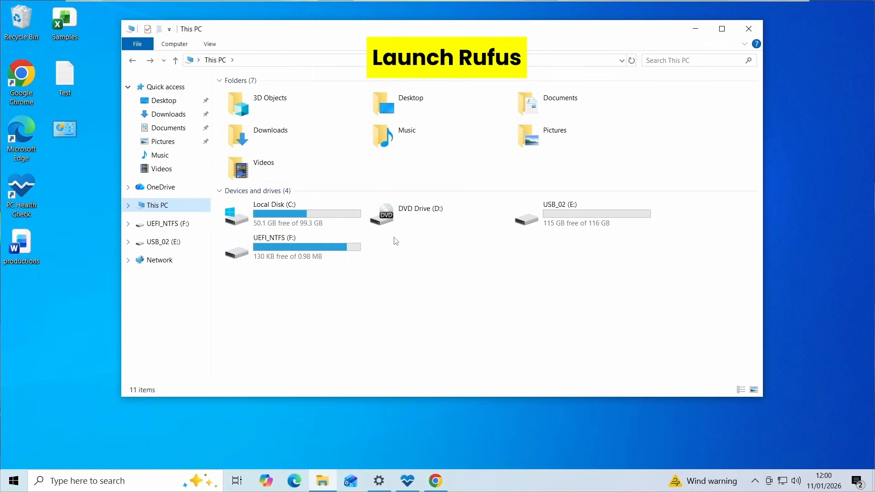
# - Launch rufus-4.11 from the Downloads folder, allowing it to make changes to the device and check for updates online
pyautogui.click(166, 119)
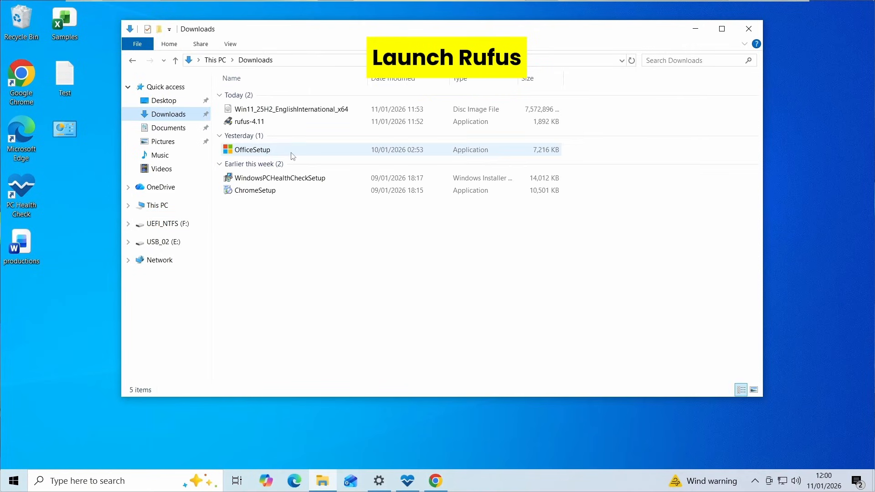
pyautogui.doubleClick(308, 124)
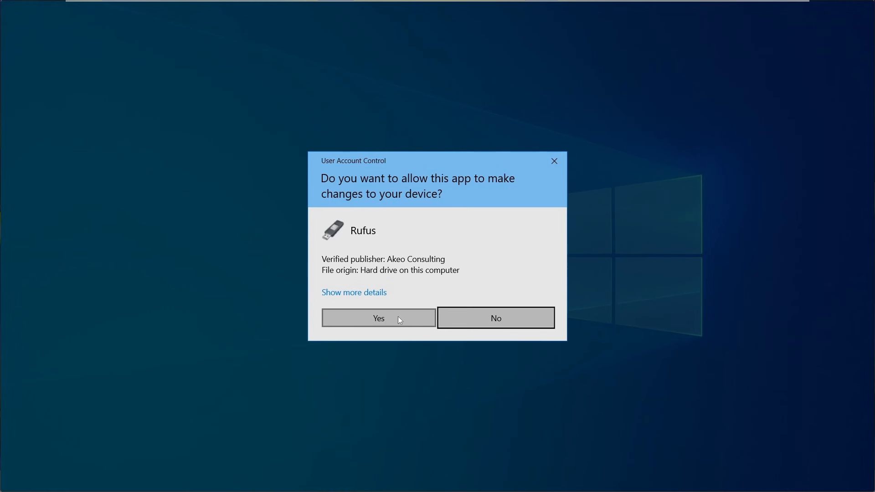
pyautogui.click(398, 316)
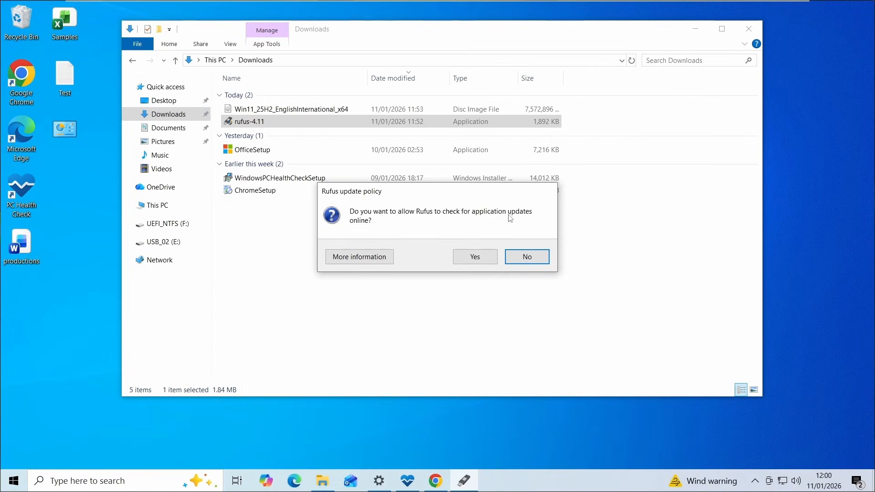
pyautogui.click(474, 256)
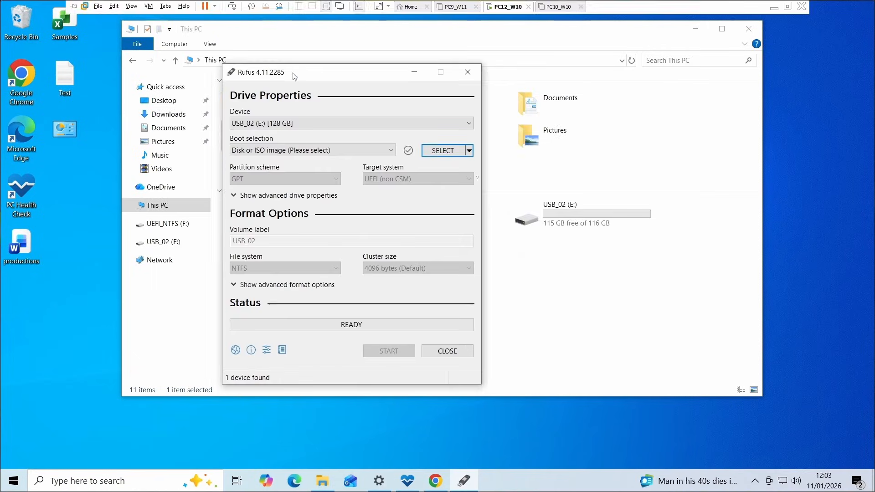
# - Reposition the Rufus window and check the available devices, keeping USB_02 (E:) [128 GB] as the target drive
pyautogui.moveTo(294, 76); pyautogui.dragTo(320, 79)
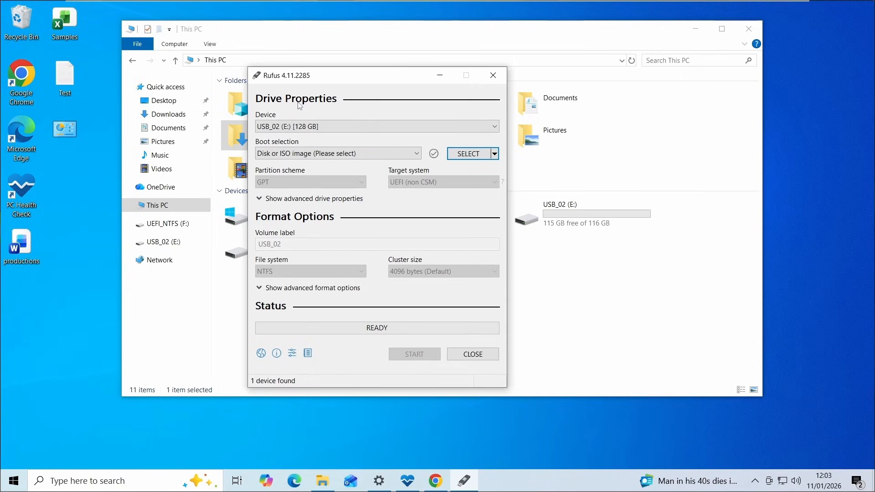
pyautogui.click(318, 125)
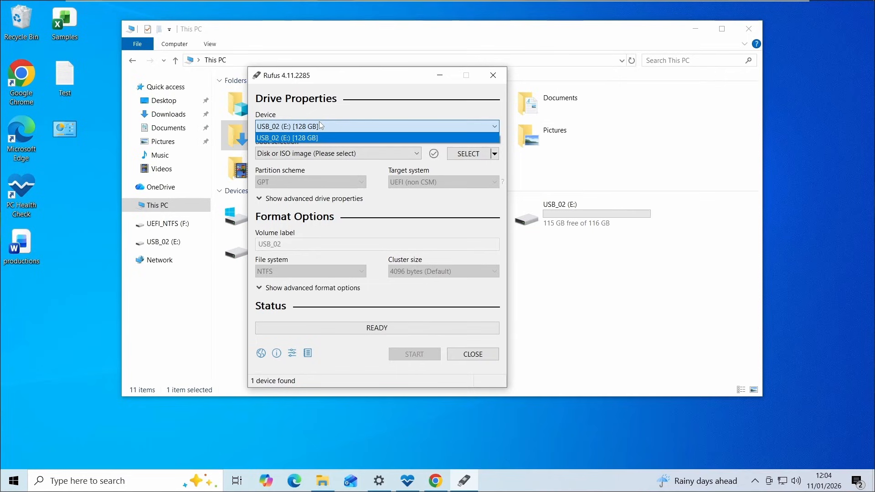
pyautogui.click(321, 126)
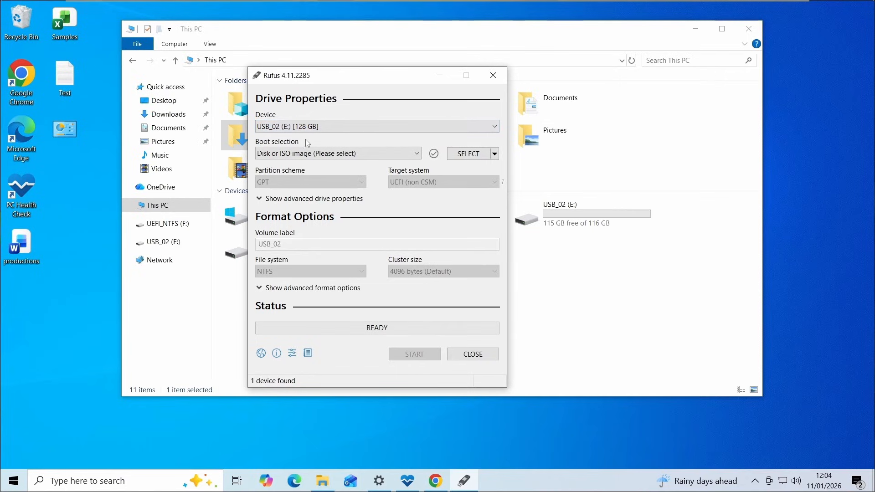
# - Load the Win11_25H2_EnglishInternational_x64 disc image from Downloads as the boot selection
pyautogui.click(303, 154)
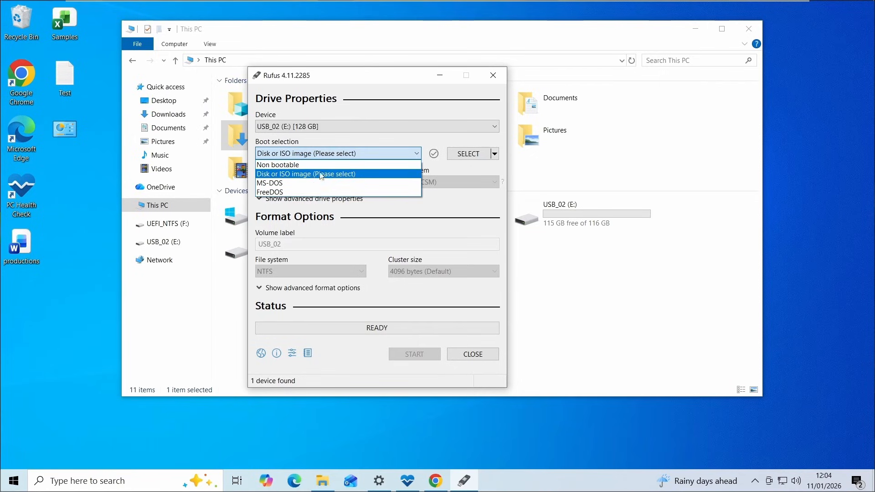
pyautogui.click(386, 138)
pyautogui.click(470, 158)
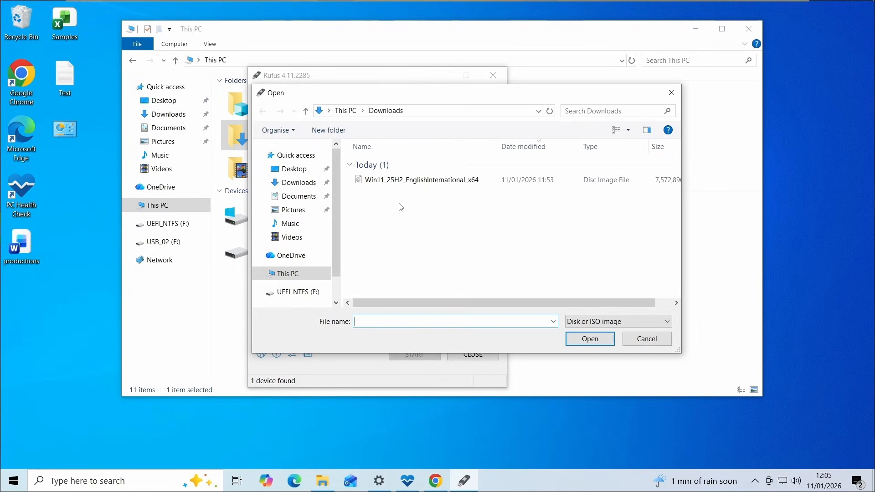
pyautogui.click(407, 183)
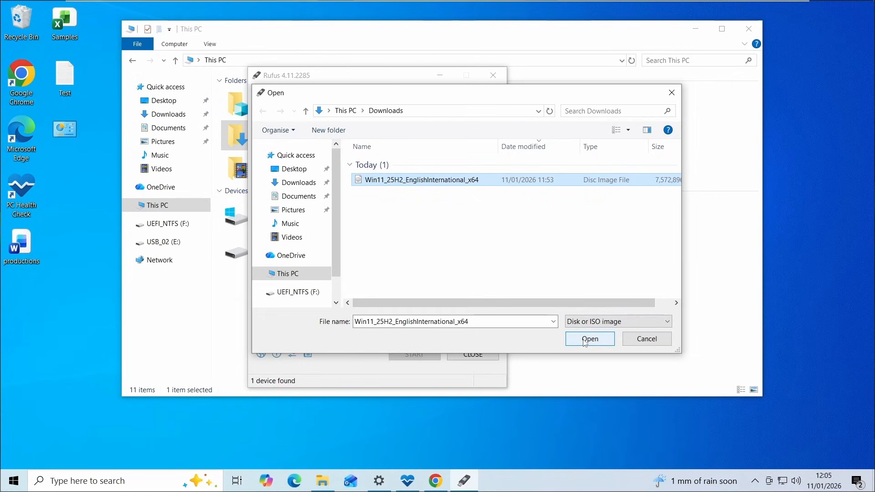
pyautogui.click(590, 339)
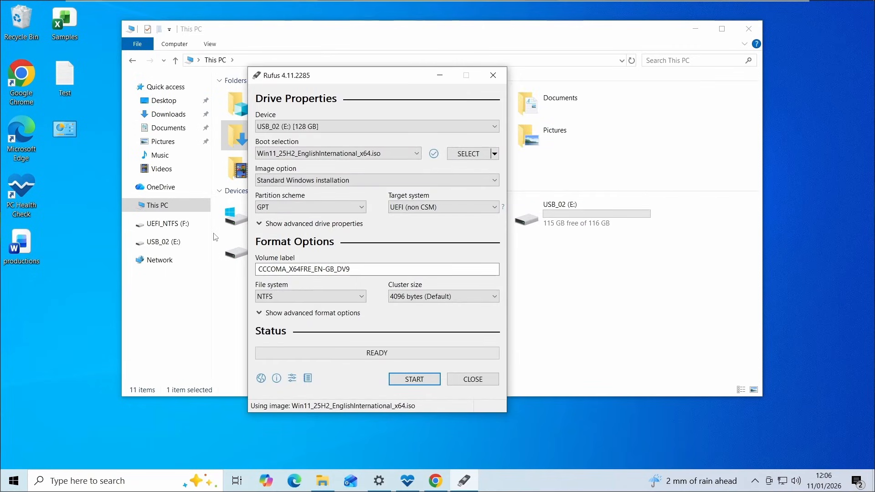
# - Set the image option to Standard Windows installation and the partition scheme to GPT
pyautogui.click(303, 183)
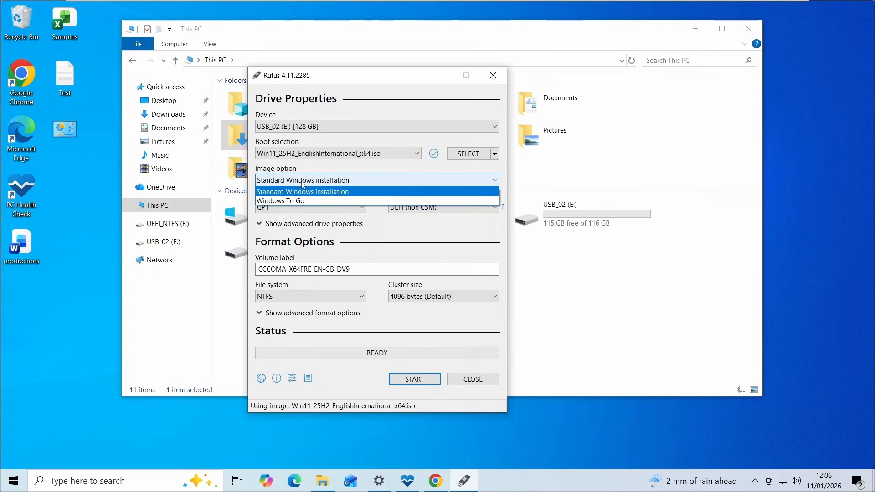
pyautogui.click(304, 191)
pyautogui.click(301, 207)
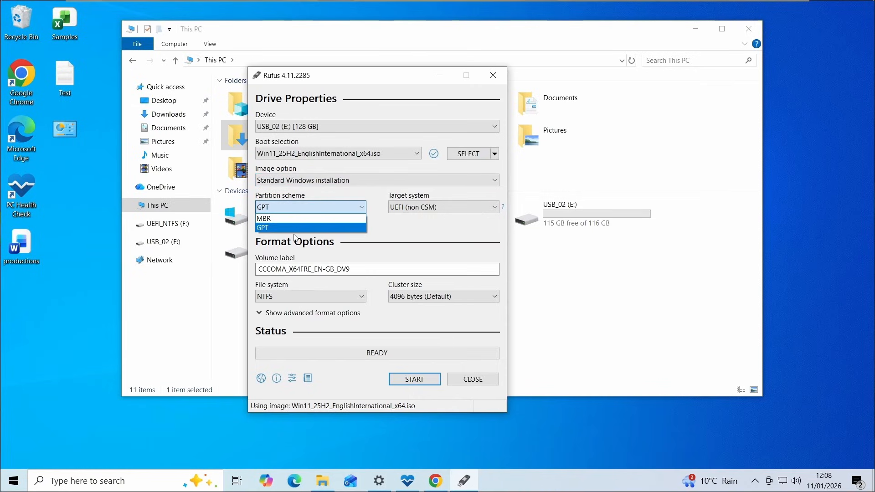
pyautogui.click(297, 229)
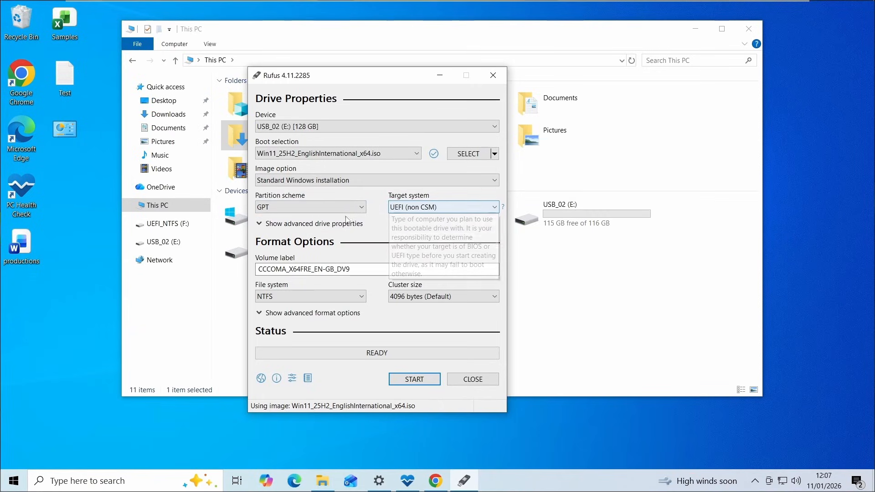
# - Switch the partition scheme to MBR and check the target system setting
pyautogui.click(319, 209)
pyautogui.click(304, 221)
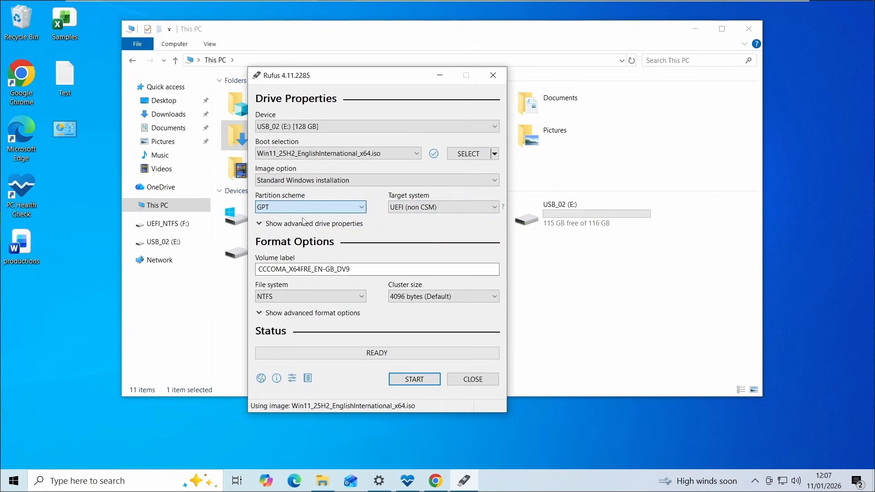
pyautogui.click(410, 208)
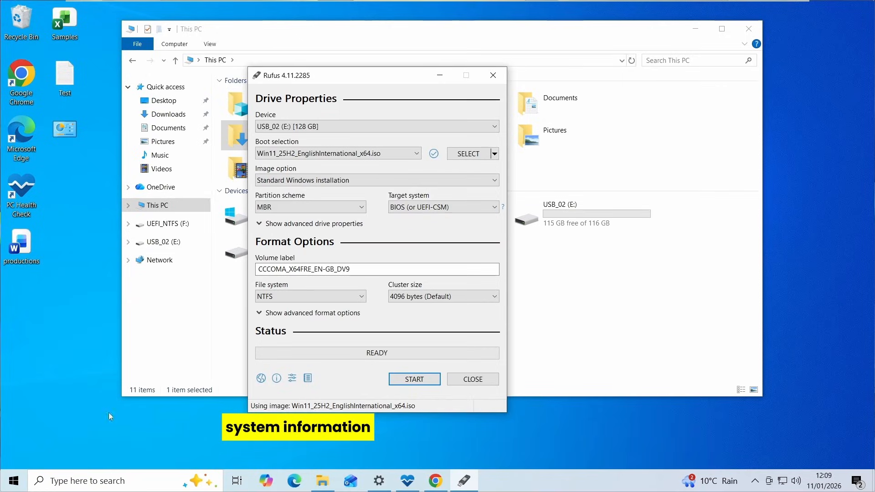
# - Open System Information, examine the BIOS Mode entry in the system summary, and close the window
pyautogui.click(71, 476)
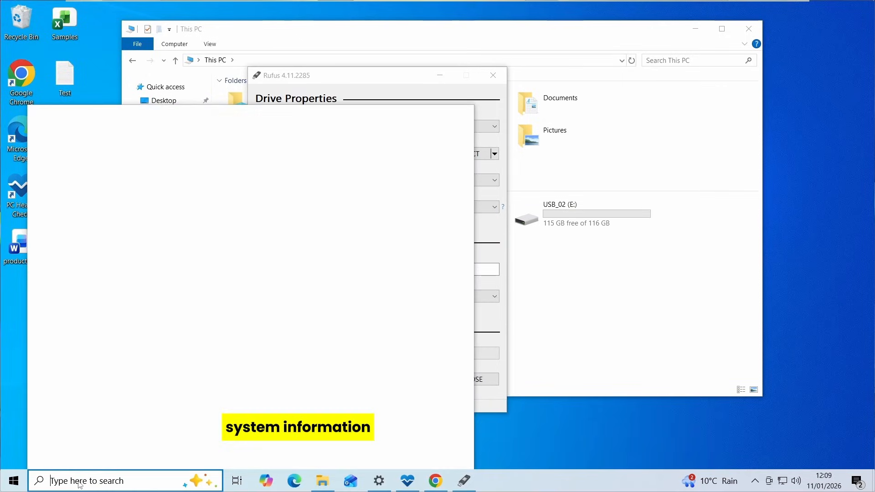
pyautogui.write('syste')
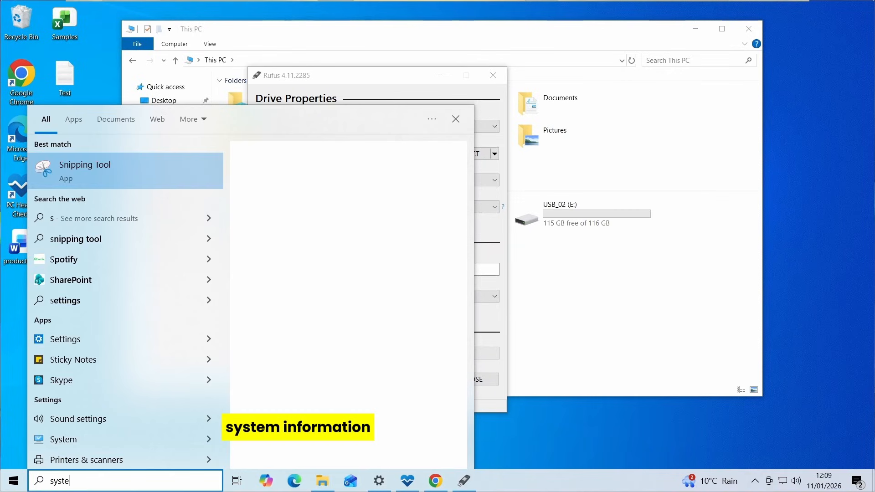
pyautogui.click(123, 181)
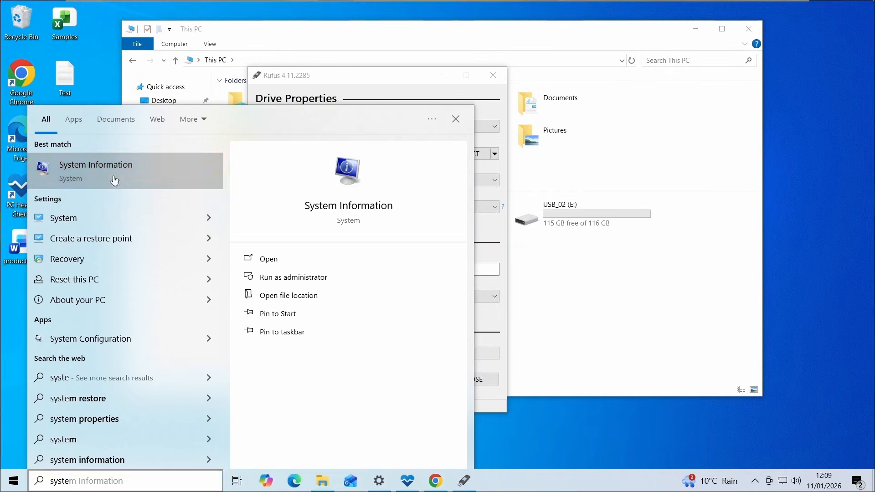
pyautogui.click(336, 239)
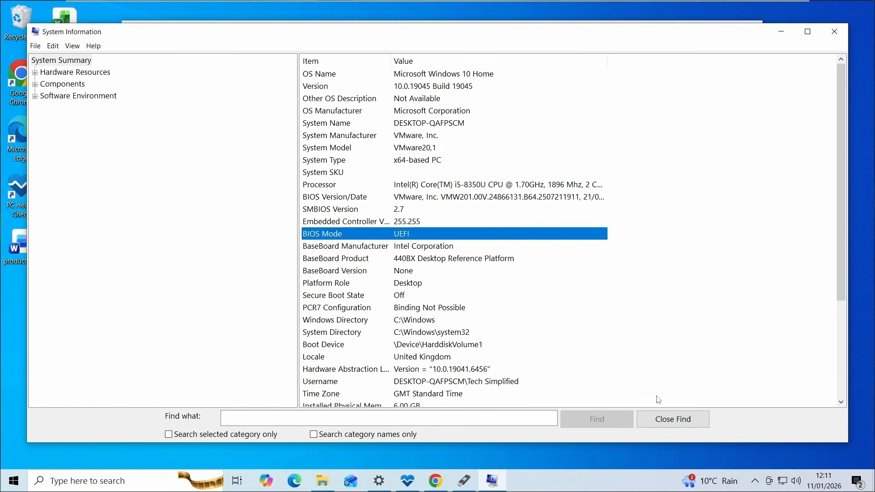
pyautogui.click(843, 29)
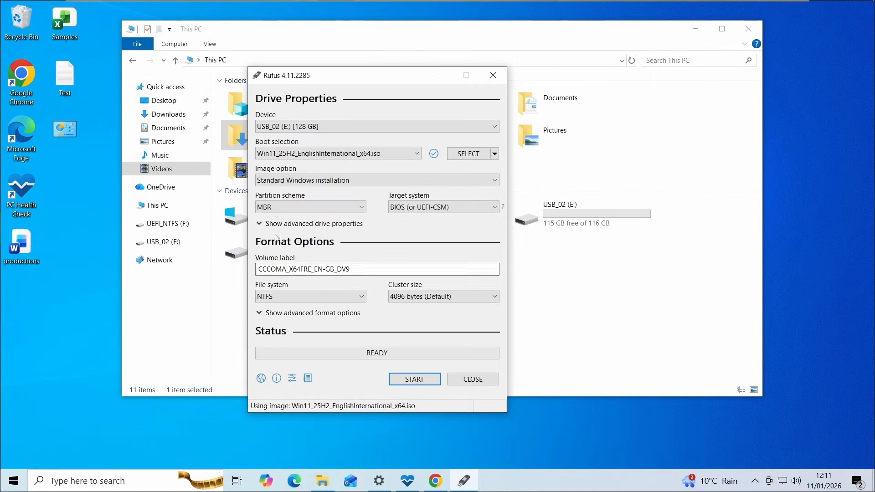
# - Set the partition scheme to GPT for a UEFI (non CSM) target and start creating the bootable drive
pyautogui.click(276, 208)
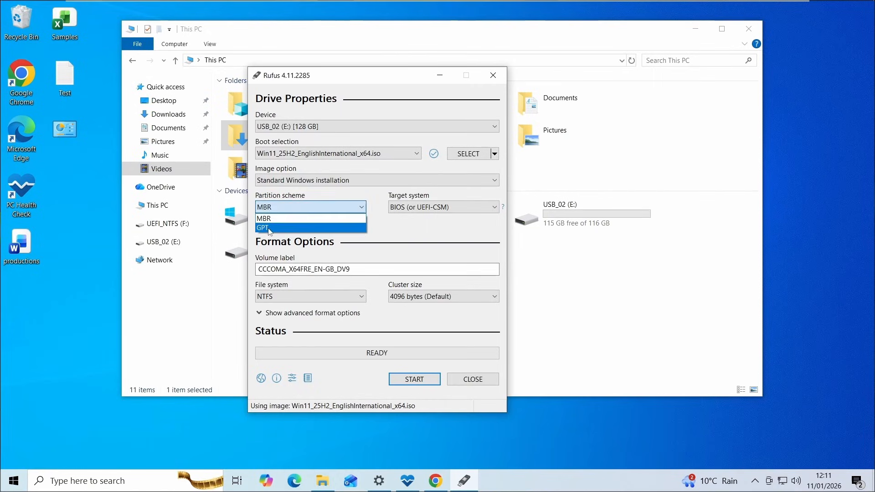
pyautogui.click(269, 229)
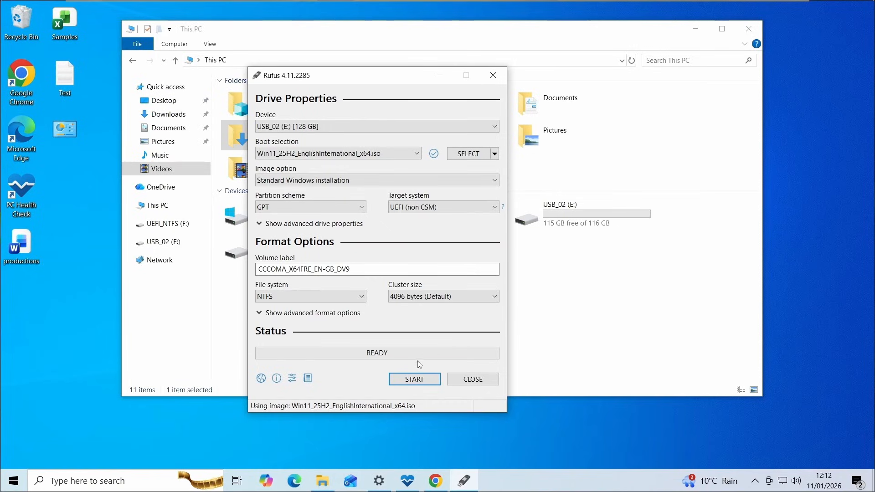
pyautogui.click(419, 380)
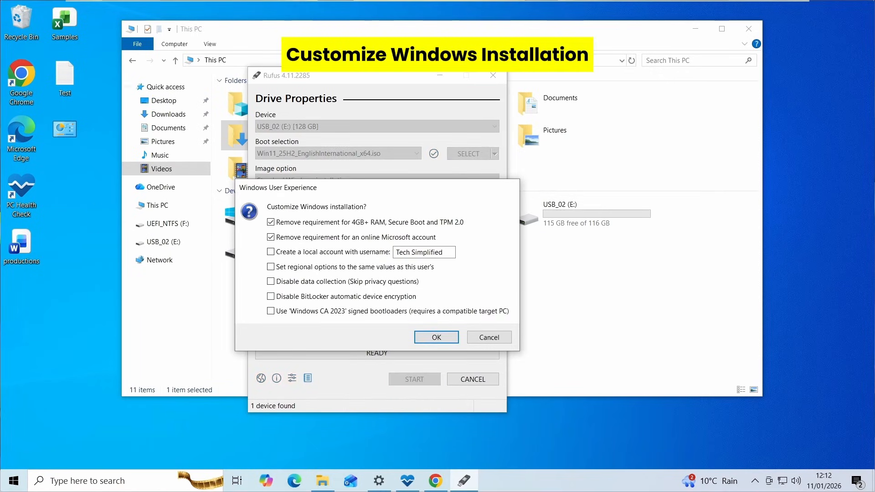
# - Accept removing the RAM, Secure Boot, TPM 2.0 and online account requirements, confirm erasing USB_02 (E:), and close Rufus once writing finishes
pyautogui.moveTo(359, 187); pyautogui.dragTo(362, 151)
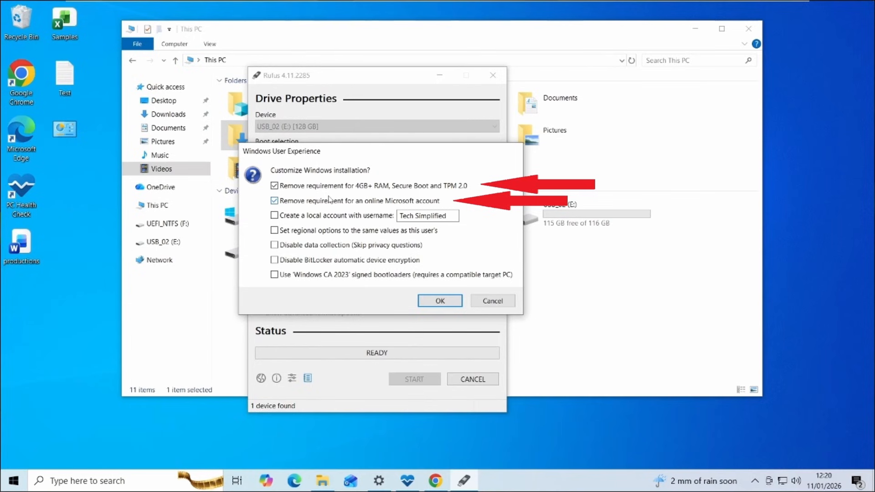
pyautogui.click(438, 305)
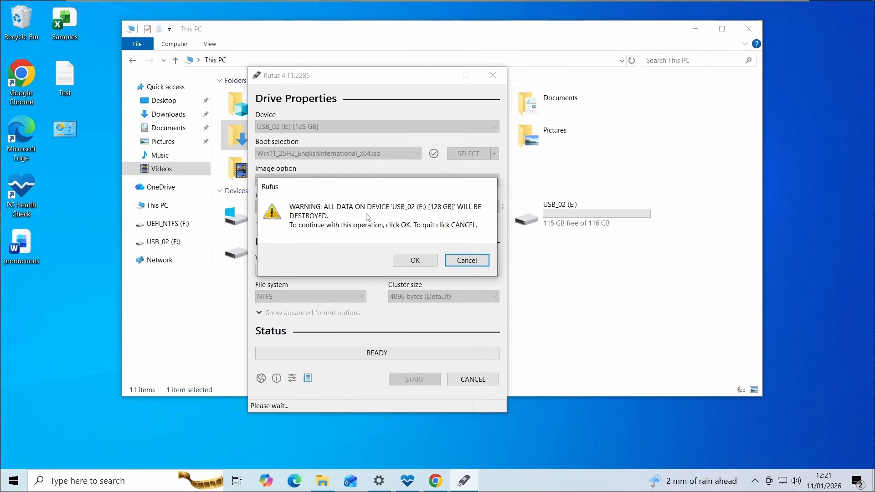
pyautogui.click(414, 261)
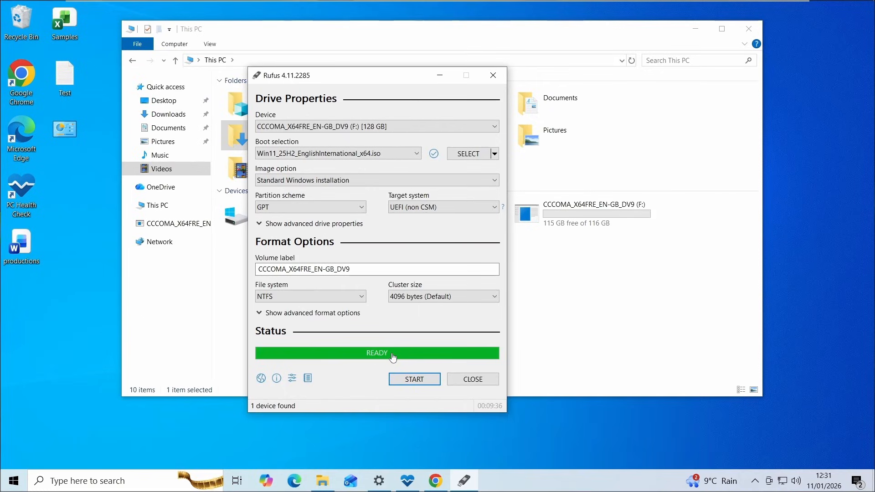
pyautogui.click(479, 387)
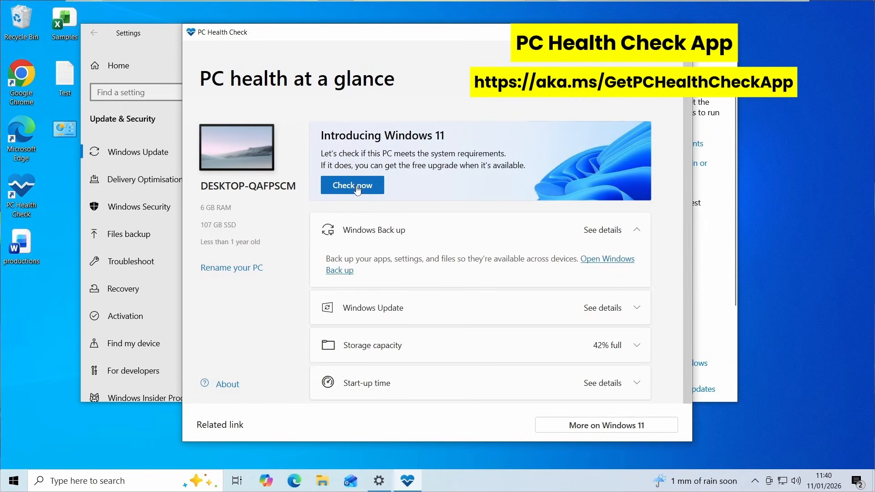
# - Run the Windows 11 compatibility check in PC Health Check and highlight the TPM status line
pyautogui.click(348, 187)
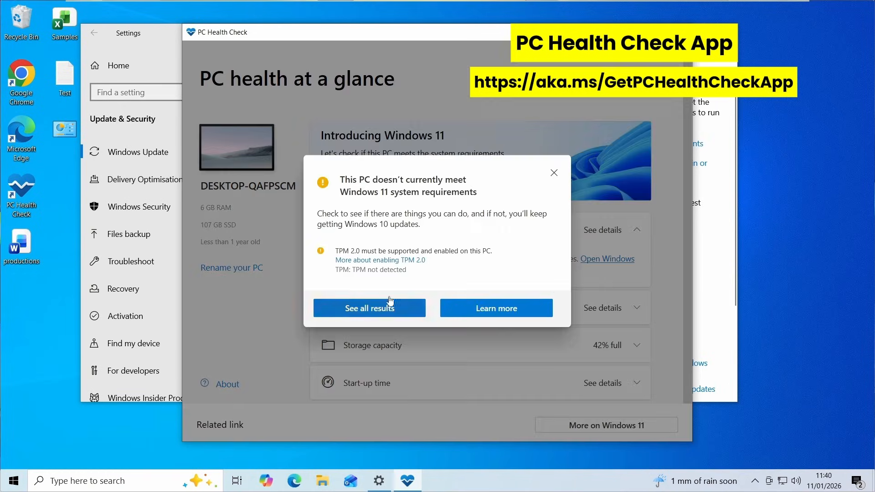
pyautogui.moveTo(335, 269); pyautogui.dragTo(410, 276)
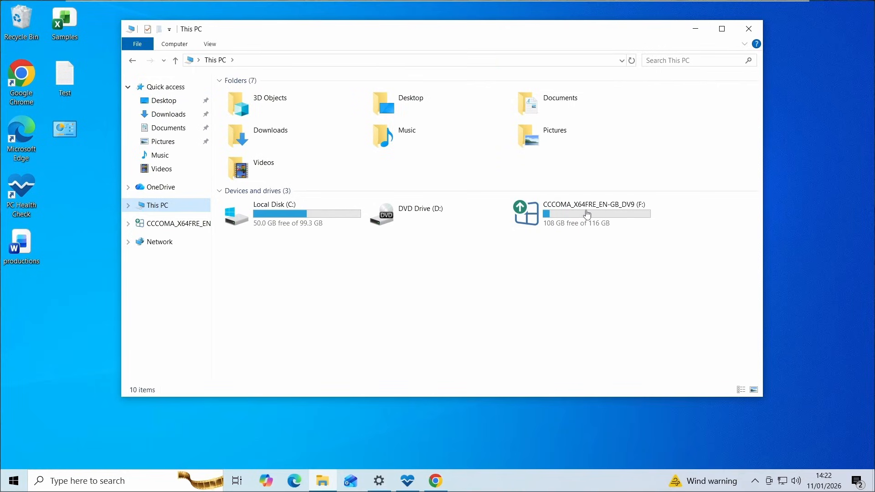
# - Open the CCCOMA_X64FRE_EN-GB_DV9 (F:) drive and launch setup, allowing it to make changes to the device
pyautogui.doubleClick(588, 218)
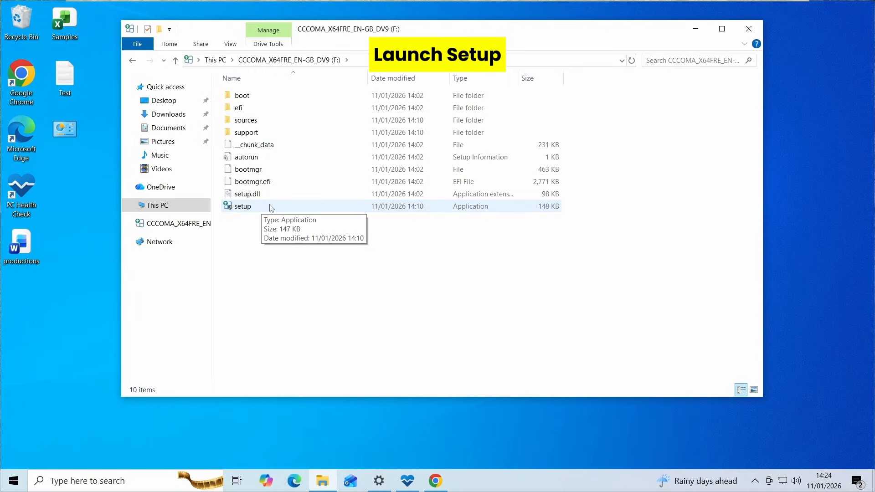
pyautogui.doubleClick(271, 209)
pyautogui.click(374, 319)
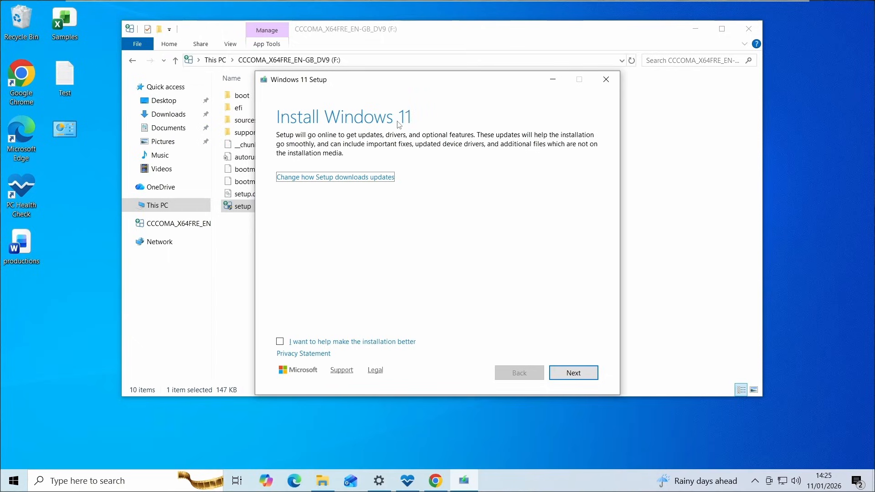
# - Proceed with Windows 11 Setup's online updates, minimize the File Explorer window, and accept the licence terms
pyautogui.click(577, 374)
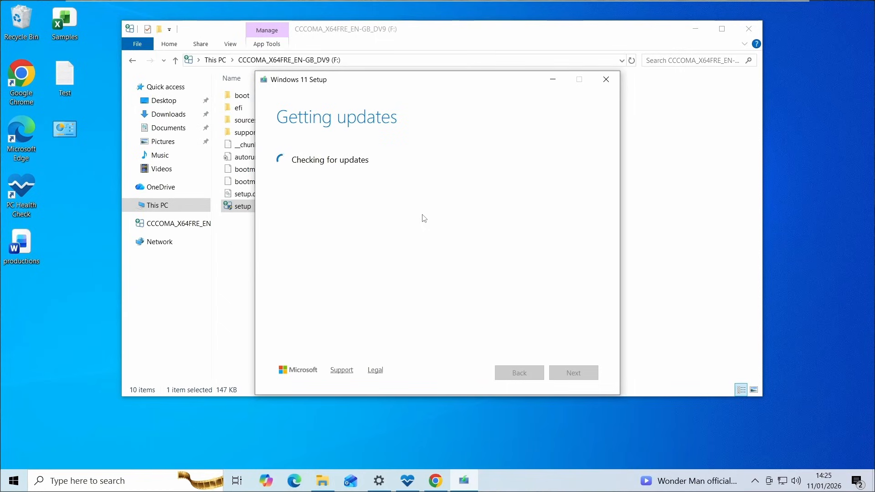
pyautogui.click(695, 28)
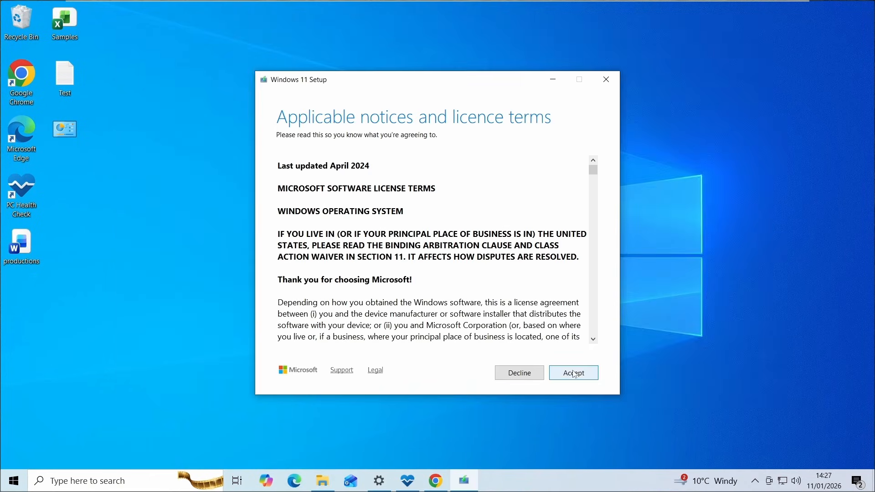
pyautogui.click(582, 377)
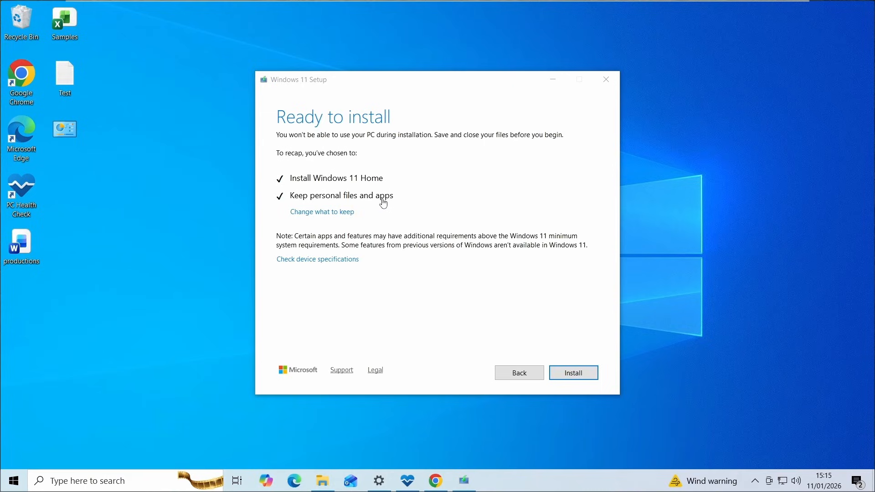
# - Review what to keep, retain Keep personal files and apps, and start installing Windows 11 Home
pyautogui.click(321, 215)
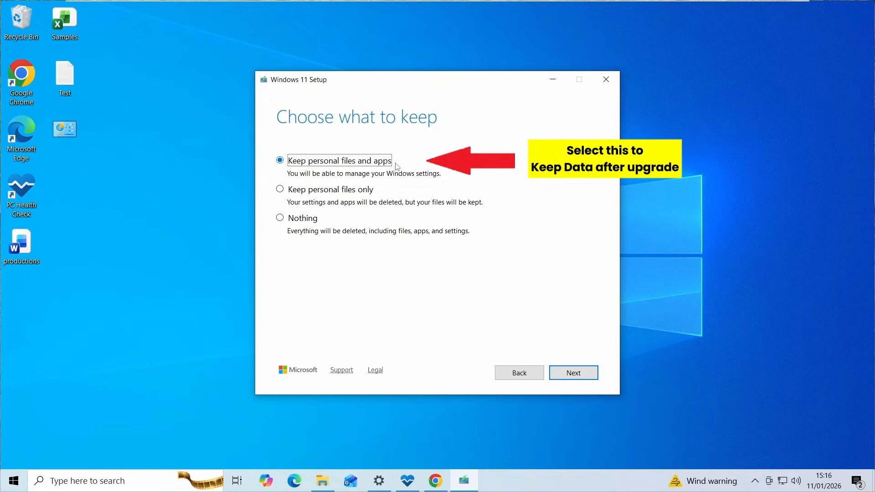
pyautogui.click(577, 376)
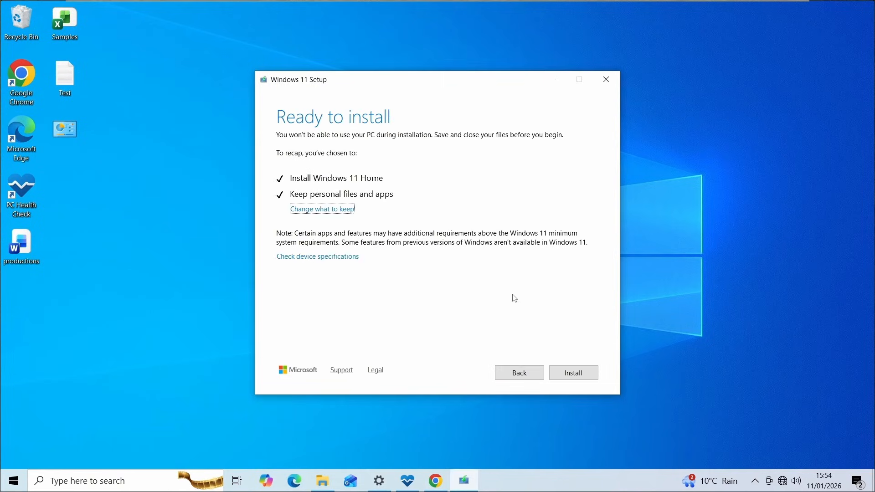
pyautogui.click(575, 374)
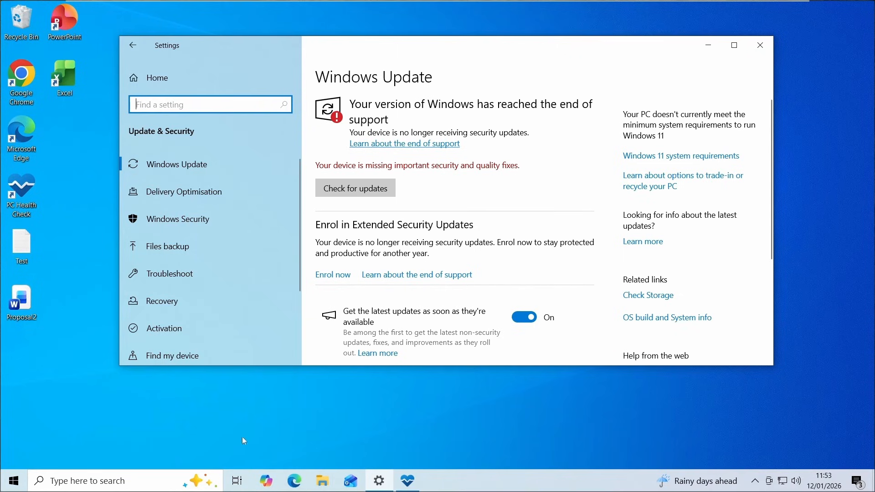
# - Switch to PC Health Check on the second Windows 10 PC, run its Windows 11 check, and highlight the TPM result
pyautogui.click(411, 482)
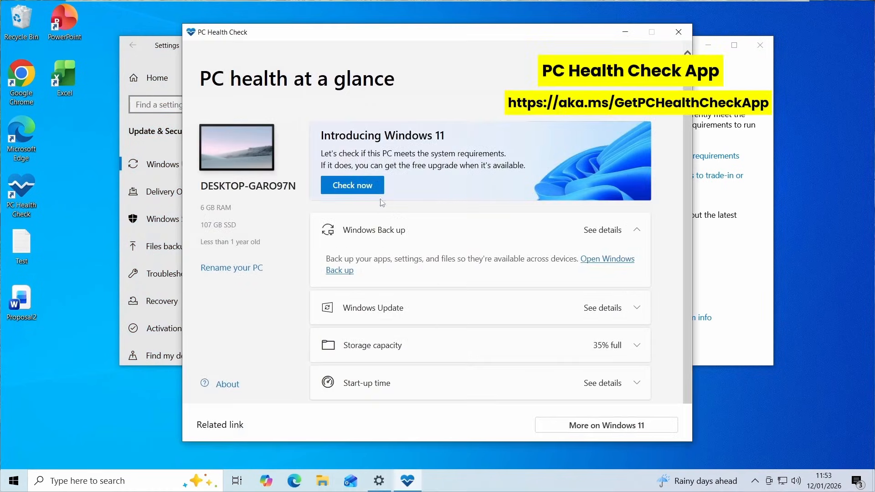
pyautogui.click(351, 189)
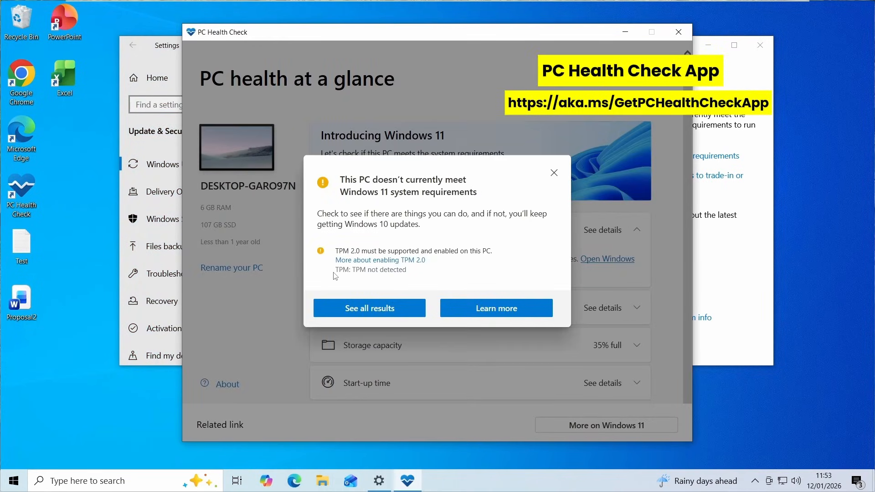
pyautogui.moveTo(336, 270); pyautogui.dragTo(401, 272)
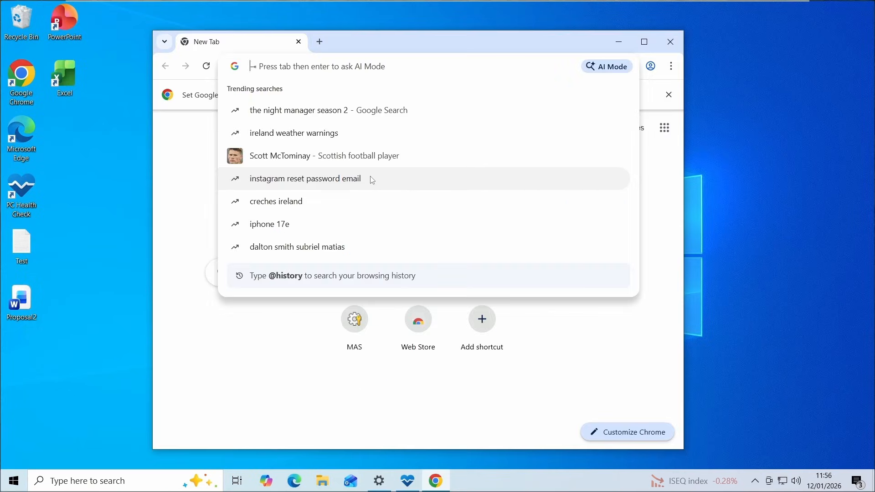
# - Search Google for "boot menu key for lenovo thinkpad", then close the browser
pyautogui.write('boot menu key for ')
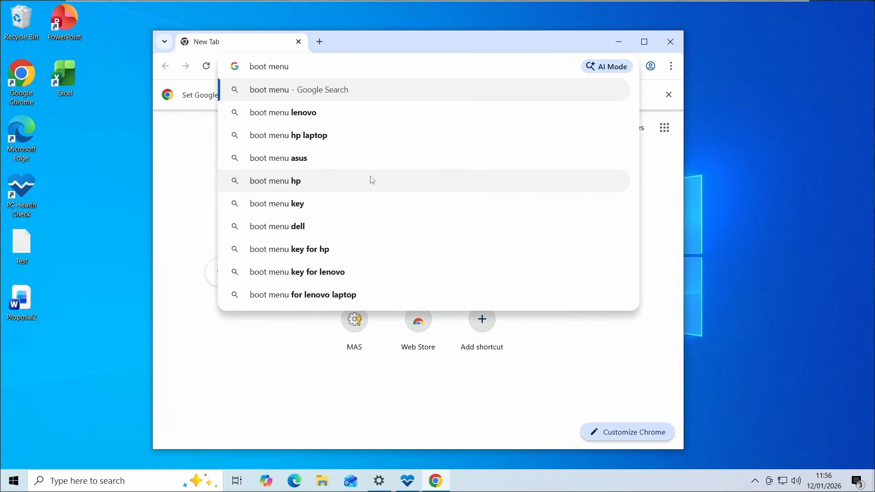
pyautogui.write('lenovo think')
pyautogui.press('Return')
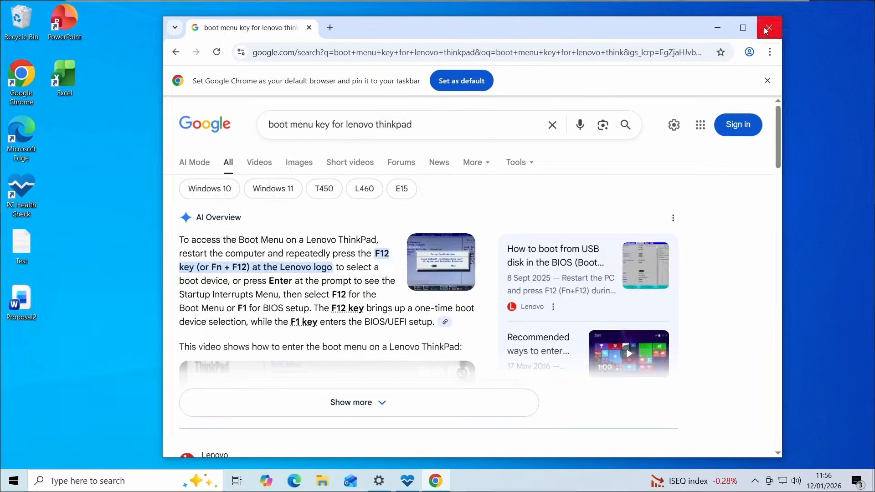
pyautogui.click(823, 27)
# - View the connected drives in This PC, then restart the computer
pyautogui.press('super+e')
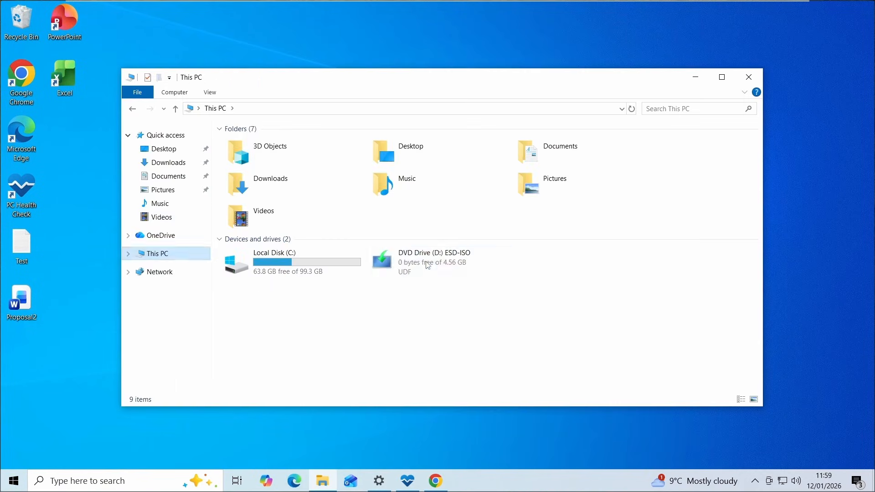
pyautogui.click(389, 279)
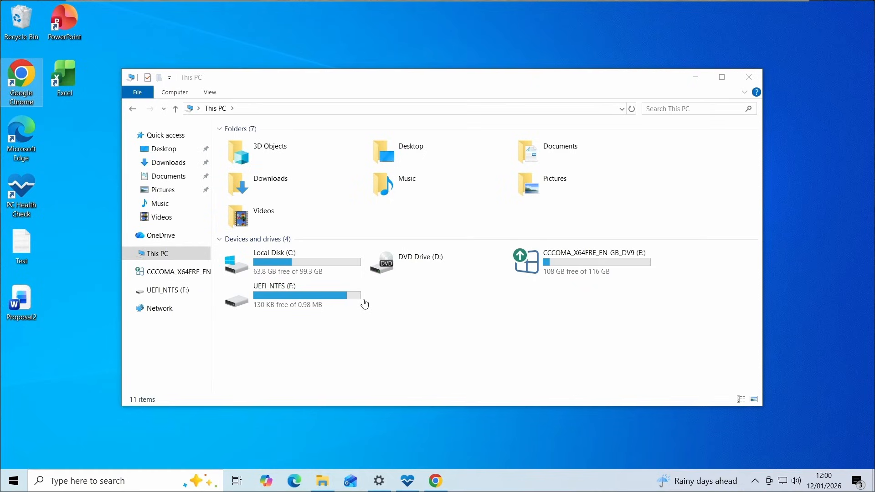
pyautogui.click(14, 481)
pyautogui.click(13, 457)
pyautogui.click(30, 424)
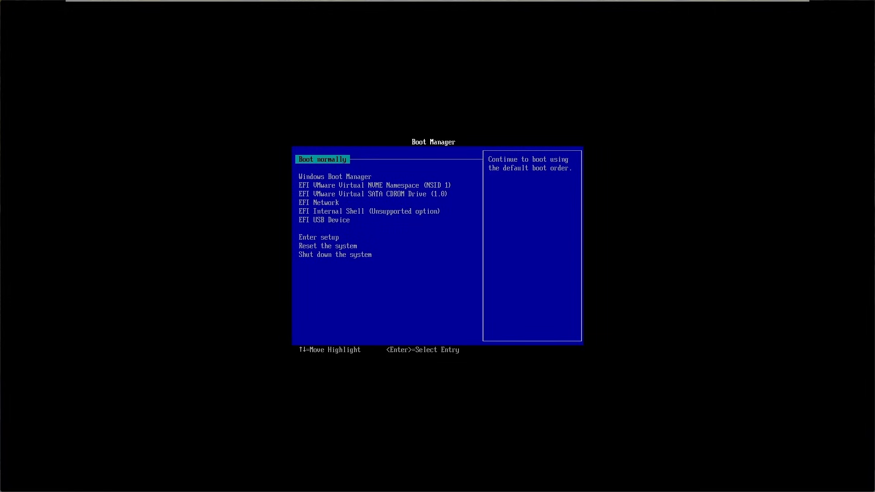
# - Boot the PC from EFI USB Device in the Boot Manager
pyautogui.press('Down')
pyautogui.press('Down')
pyautogui.press('Down')
pyautogui.press('Down')
pyautogui.press('Down')
pyautogui.press('Down')
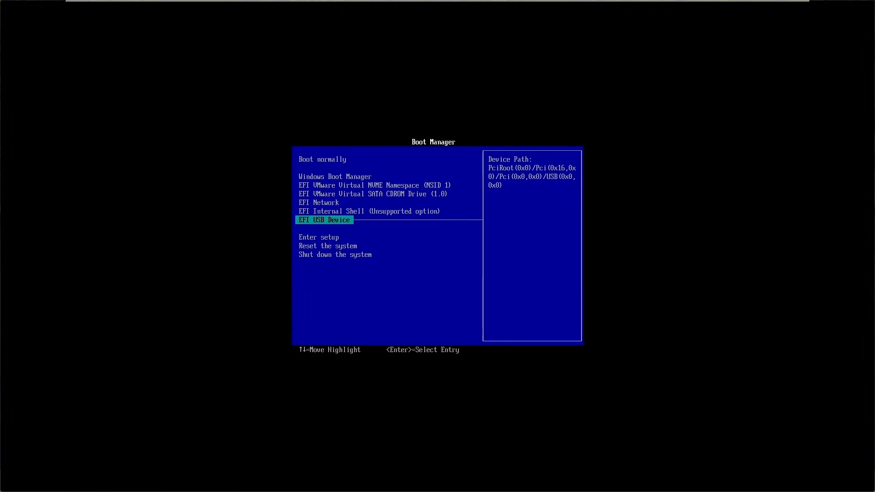
pyautogui.press('Return')
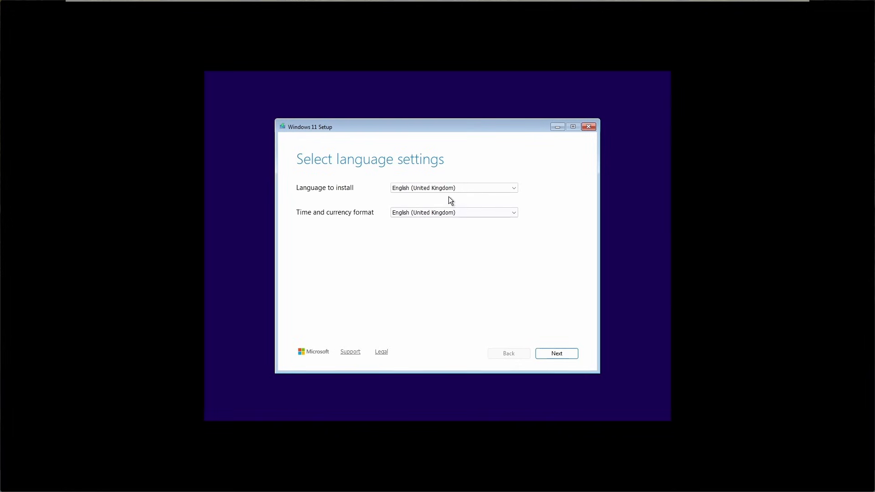
# - Keep English (United Kingdom) and the United Kingdom keyboard, and proceed with Install Windows 11, agreeing that everything will be deleted
pyautogui.click(559, 353)
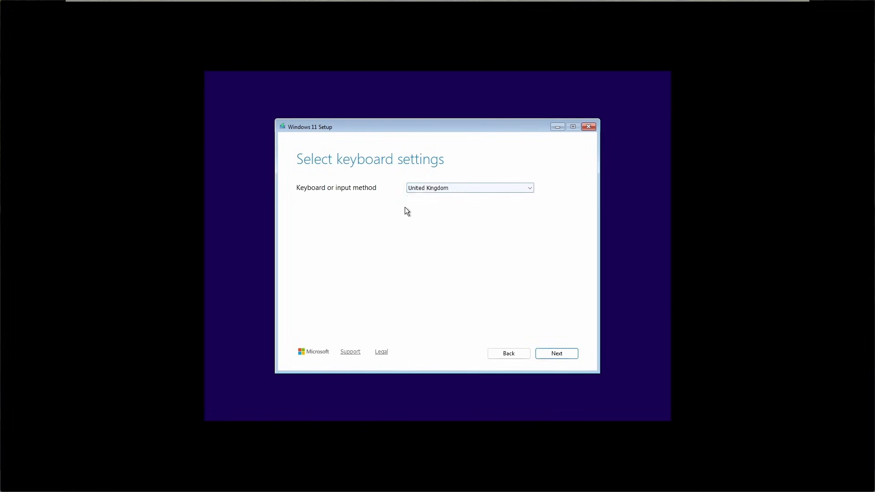
pyautogui.click(558, 353)
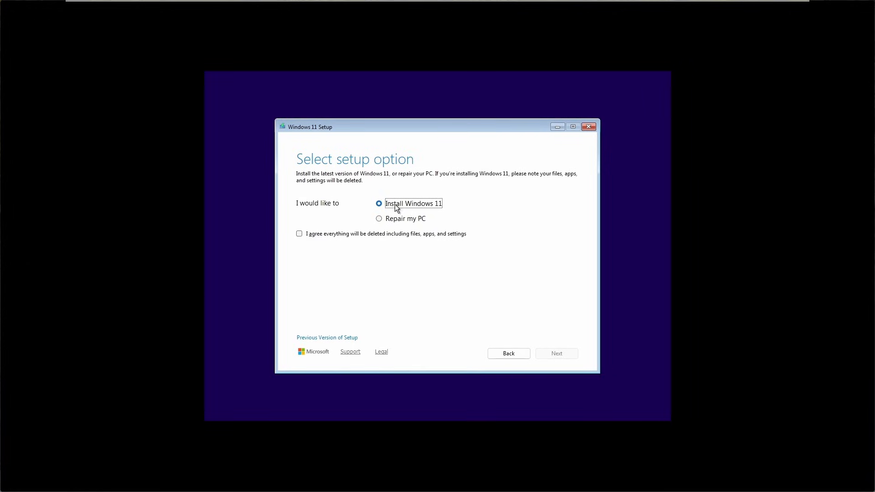
pyautogui.click(299, 233)
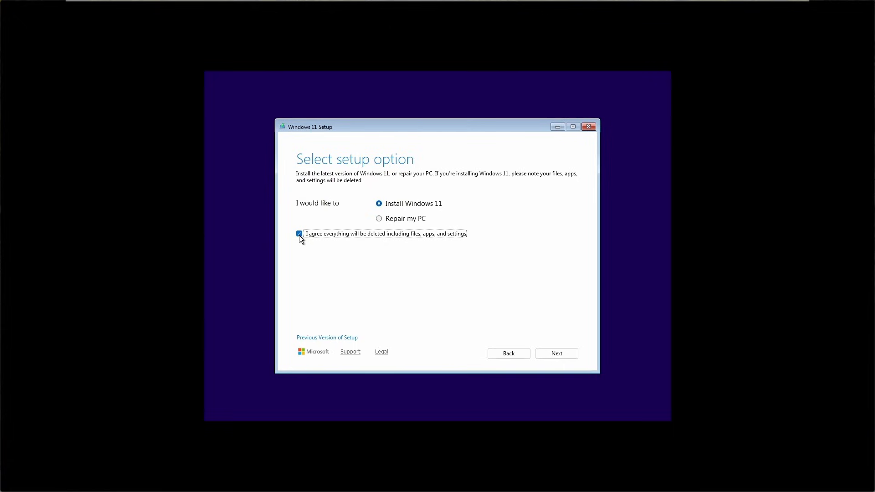
pyautogui.click(563, 354)
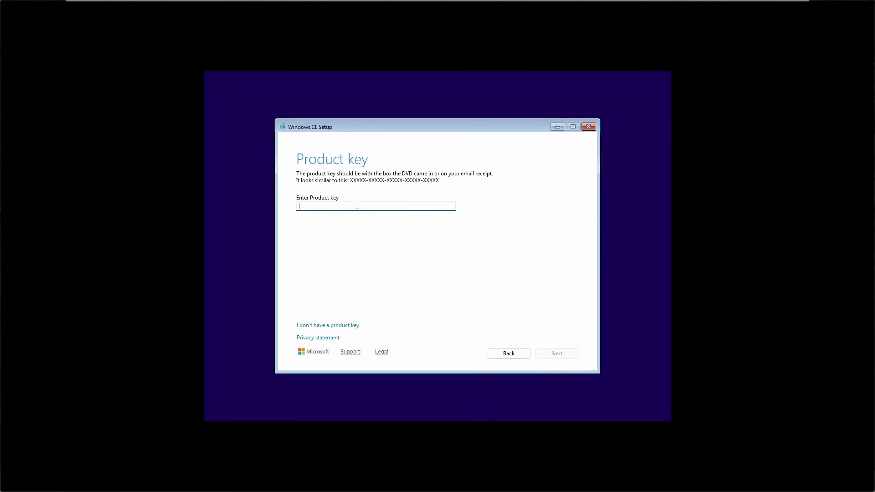
# - Continue without a product key, keep the Windows 11 Home image, and accept the licence terms
pyautogui.click(340, 326)
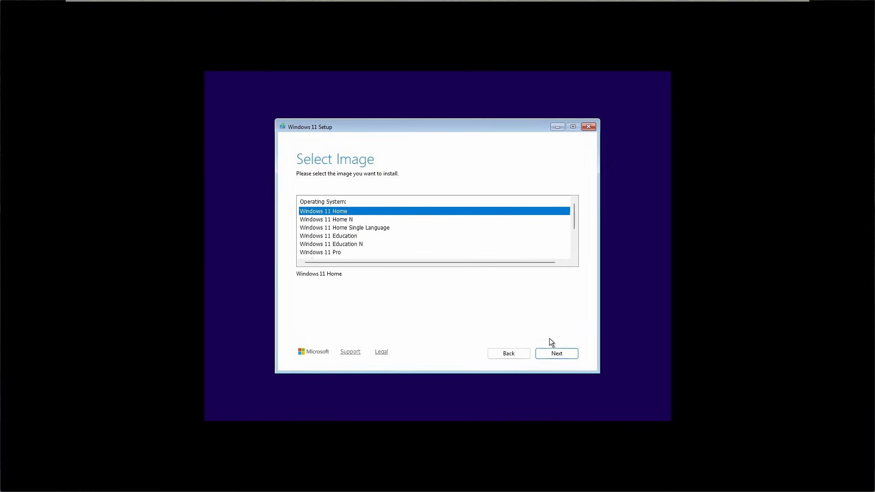
pyautogui.click(564, 356)
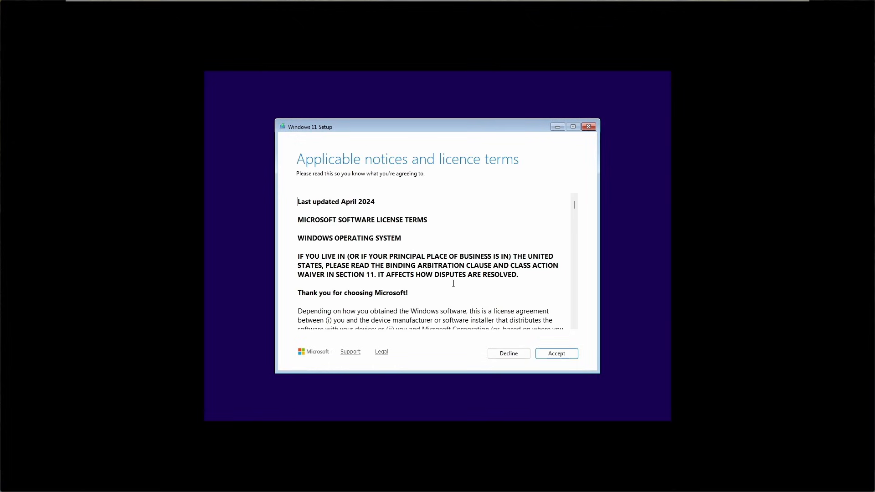
pyautogui.click(561, 354)
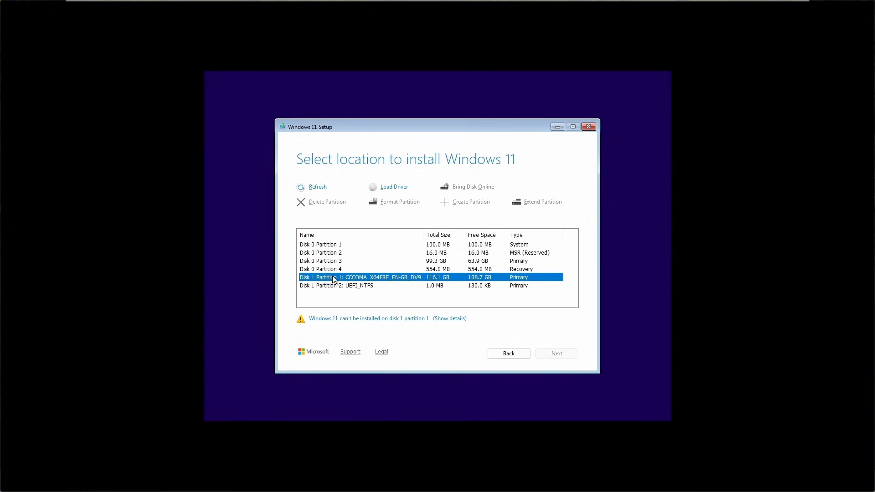
# - Delete every Disk 0 partition, leaving the USB drive's Disk 1 partitions untouched
pyautogui.click(322, 244)
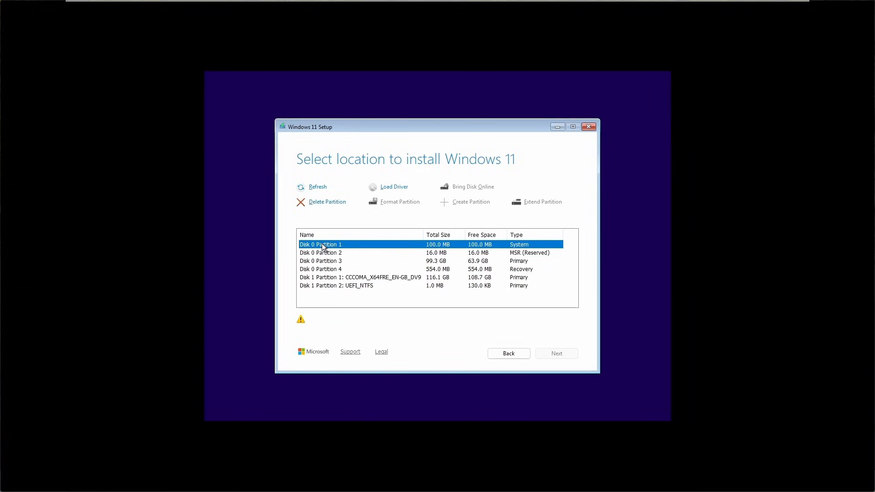
pyautogui.click(328, 202)
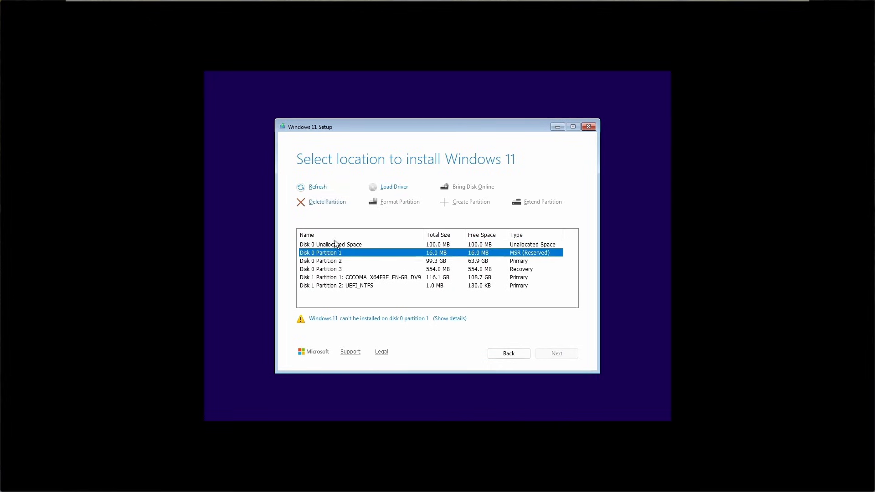
pyautogui.click(328, 254)
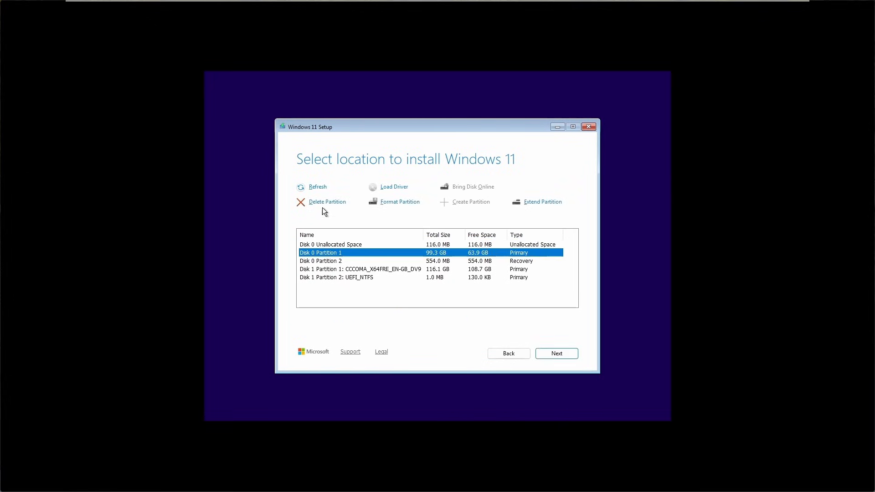
pyautogui.click(324, 204)
pyautogui.click(328, 253)
pyautogui.click(324, 202)
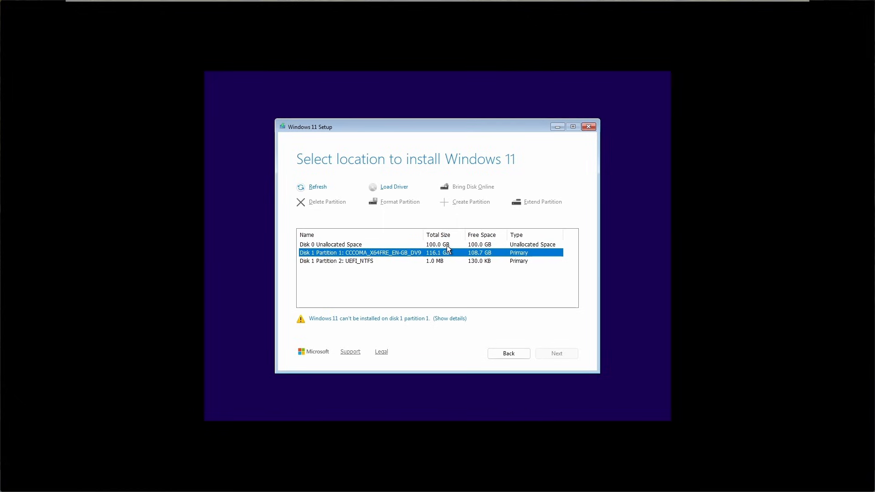
# - Choose Disk 0 Unallocated Space as the location and start installing Windows 11 Home
pyautogui.click(369, 247)
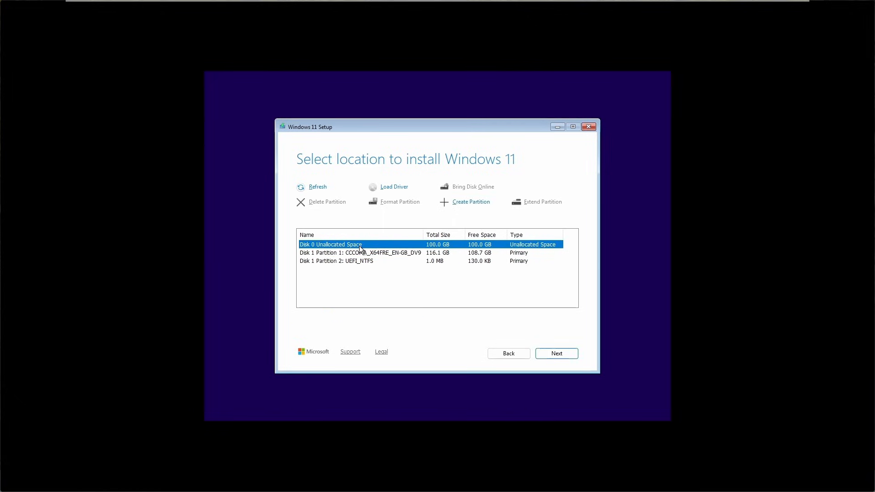
pyautogui.click(560, 353)
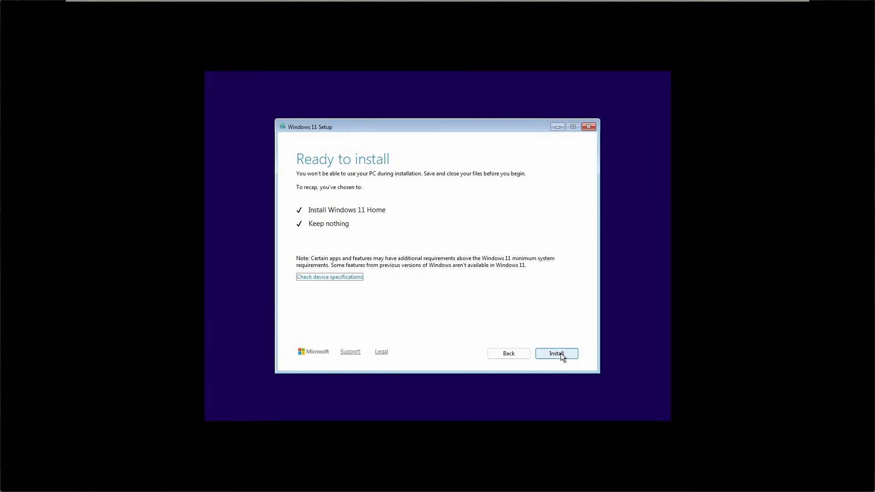
pyautogui.click(561, 354)
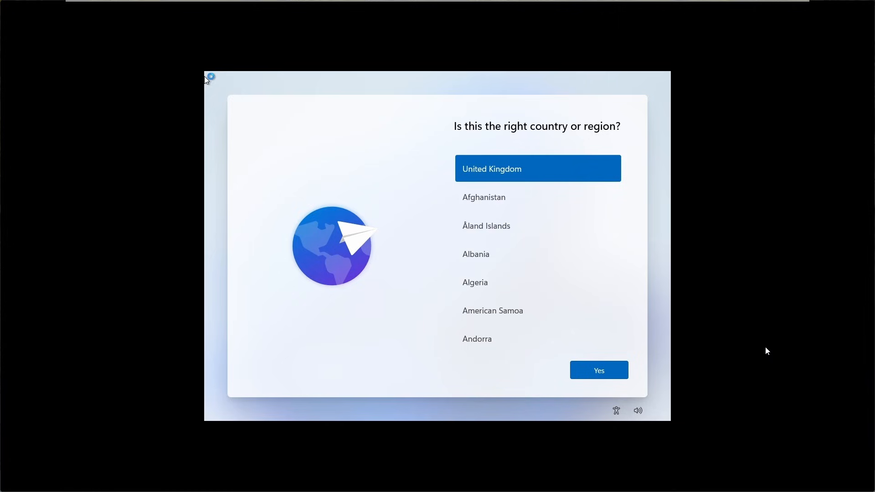
# - Confirm the United Kingdom region and keyboard layout, skip a second layout, and continue without internet
pyautogui.click(595, 374)
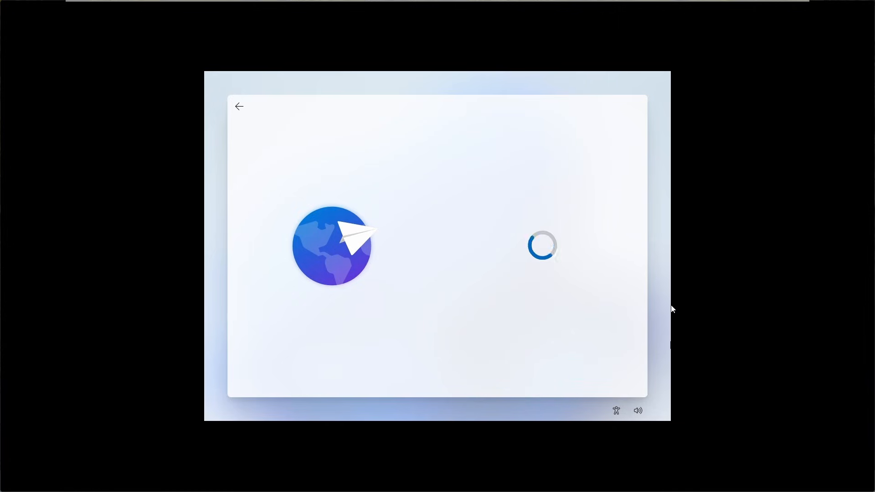
pyautogui.click(606, 370)
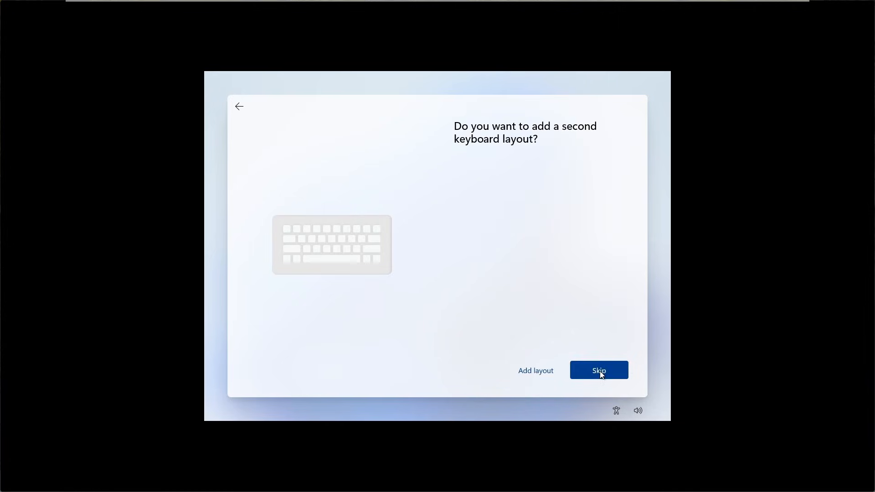
pyautogui.click(599, 371)
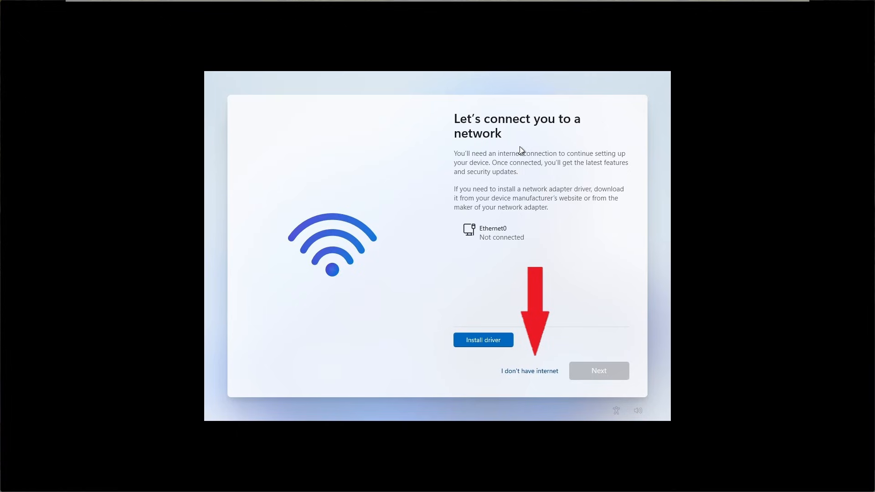
pyautogui.click(531, 377)
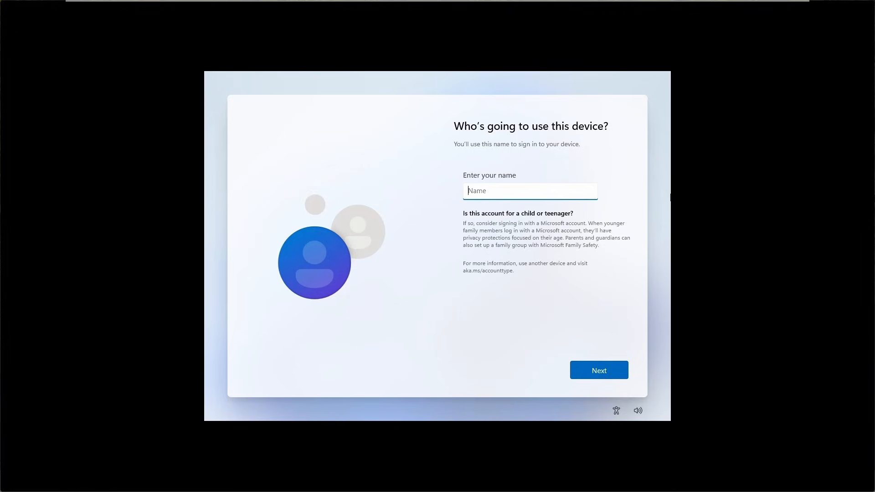
# - Create the local user account named Tech Simplified and continue to the privacy settings
pyautogui.write('T')
pyautogui.press('BackSpace')
pyautogui.write('Tech Simplified')
pyautogui.click(600, 365)
pyautogui.click(600, 371)
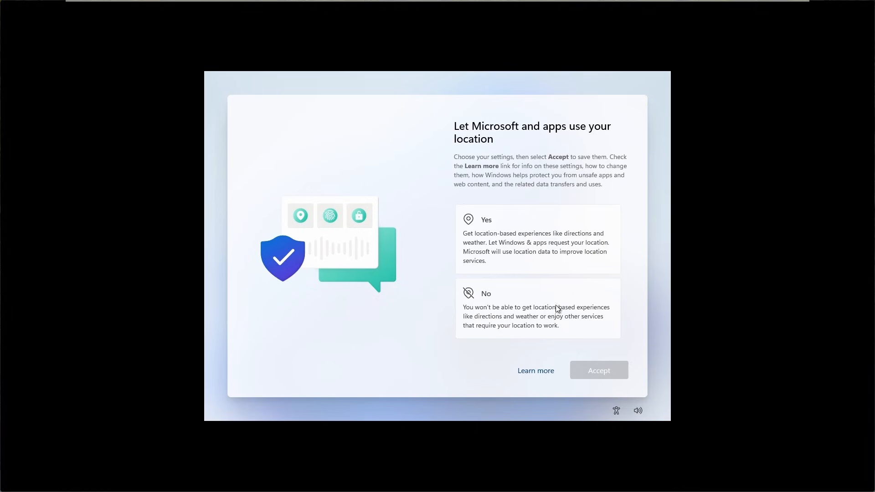
# - Answer No to location use and Find my device, accepting each choice
pyautogui.click(557, 311)
pyautogui.click(598, 369)
pyautogui.click(517, 304)
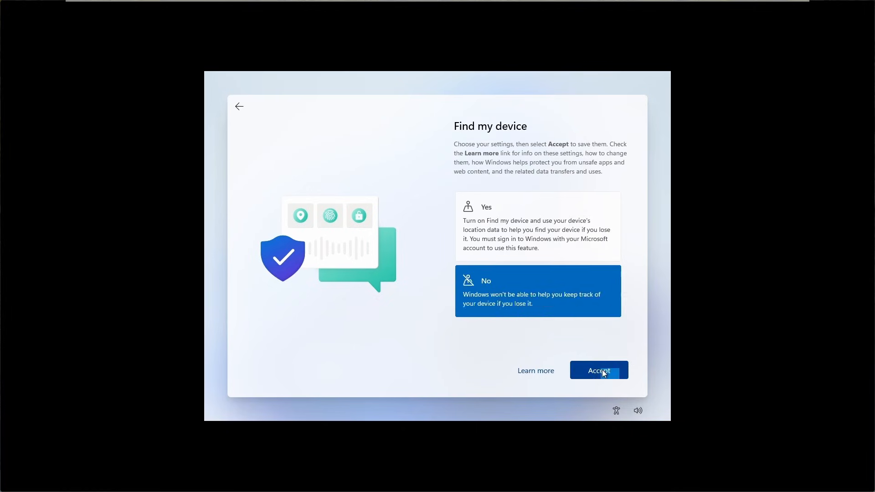
pyautogui.click(600, 371)
# - Complete the remaining privacy pages, answering No to Improve inking & typing
pyautogui.scroll(-3, 544, 308)
pyautogui.click(578, 329)
pyautogui.click(599, 370)
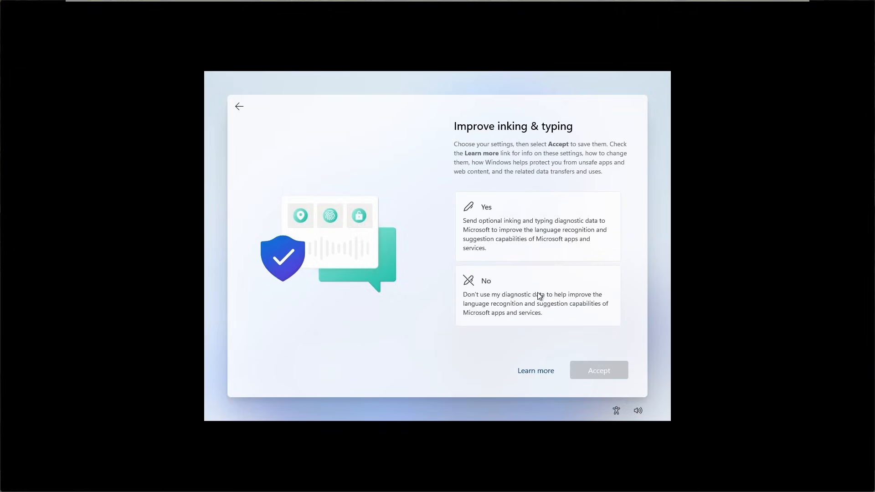
pyautogui.click(539, 297)
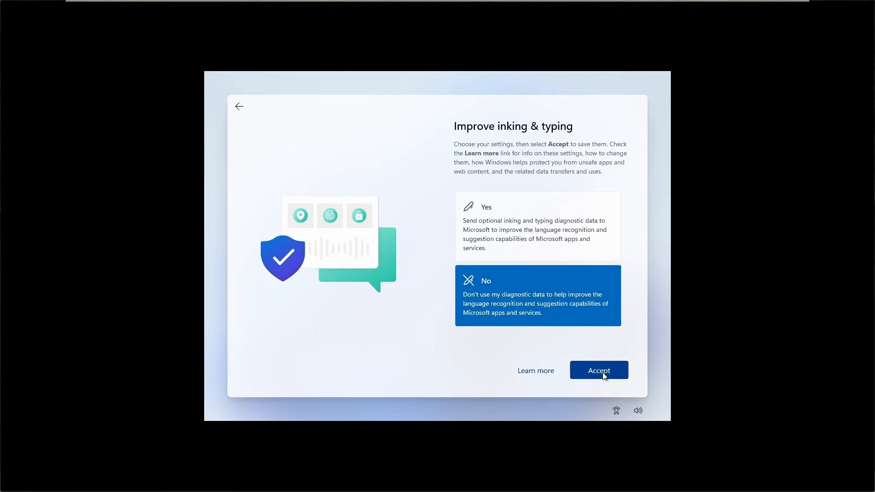
pyautogui.click(600, 370)
pyautogui.click(570, 319)
pyautogui.click(597, 367)
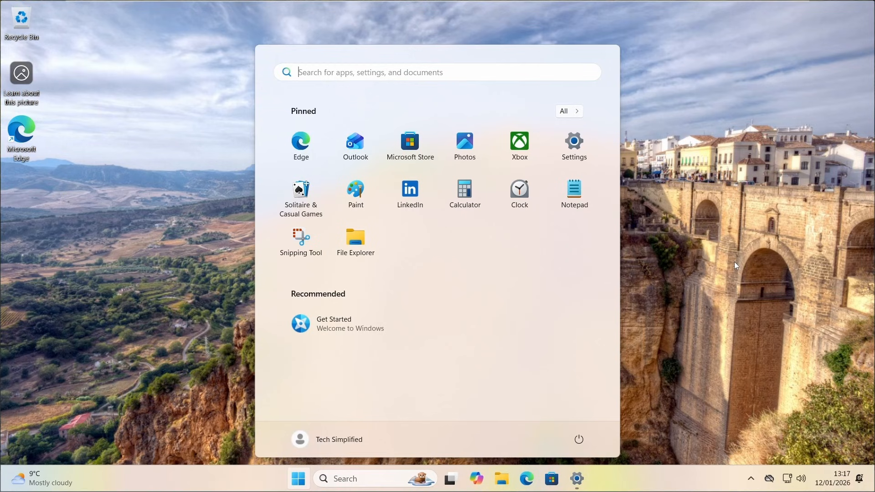
# - Open the System About page in Settings and highlight the version under Windows specifications
pyautogui.click(734, 262)
pyautogui.click(578, 482)
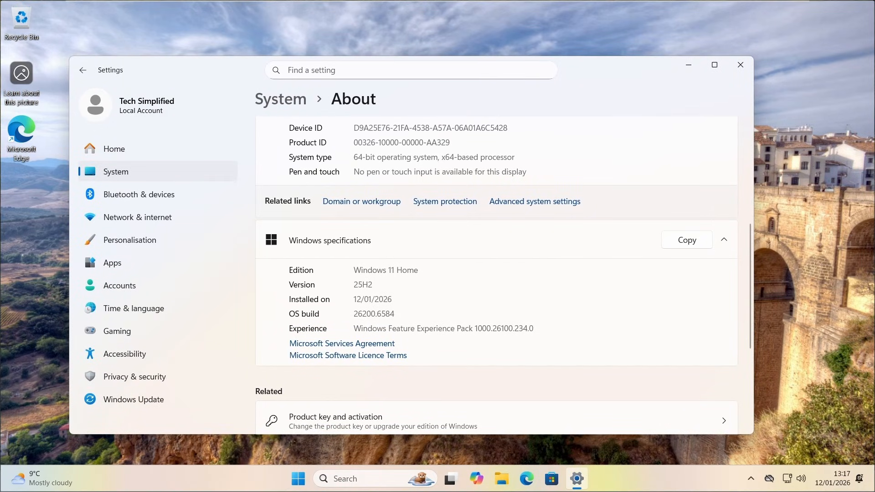
pyautogui.moveTo(395, 271); pyautogui.dragTo(374, 286)
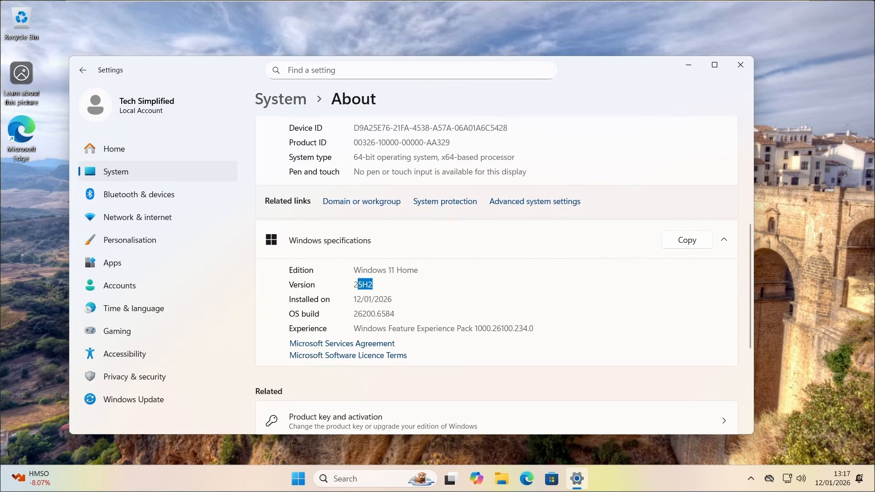